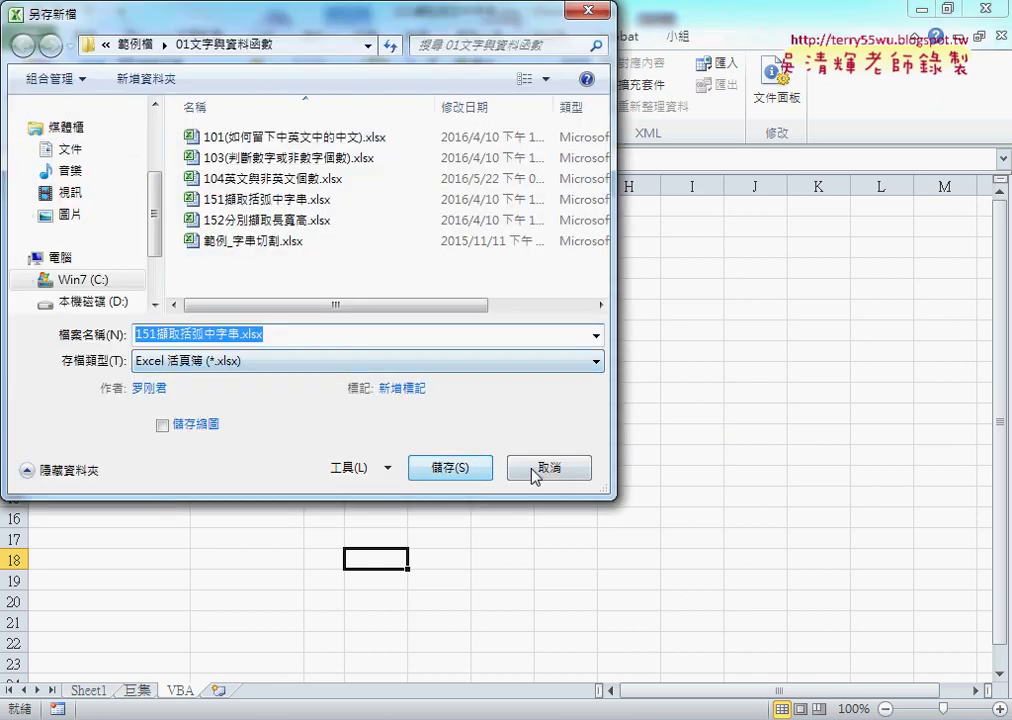
Cancel Save As, save the workbook again, and move the VB project warning aside.
click(540, 466)
click(42, 10)
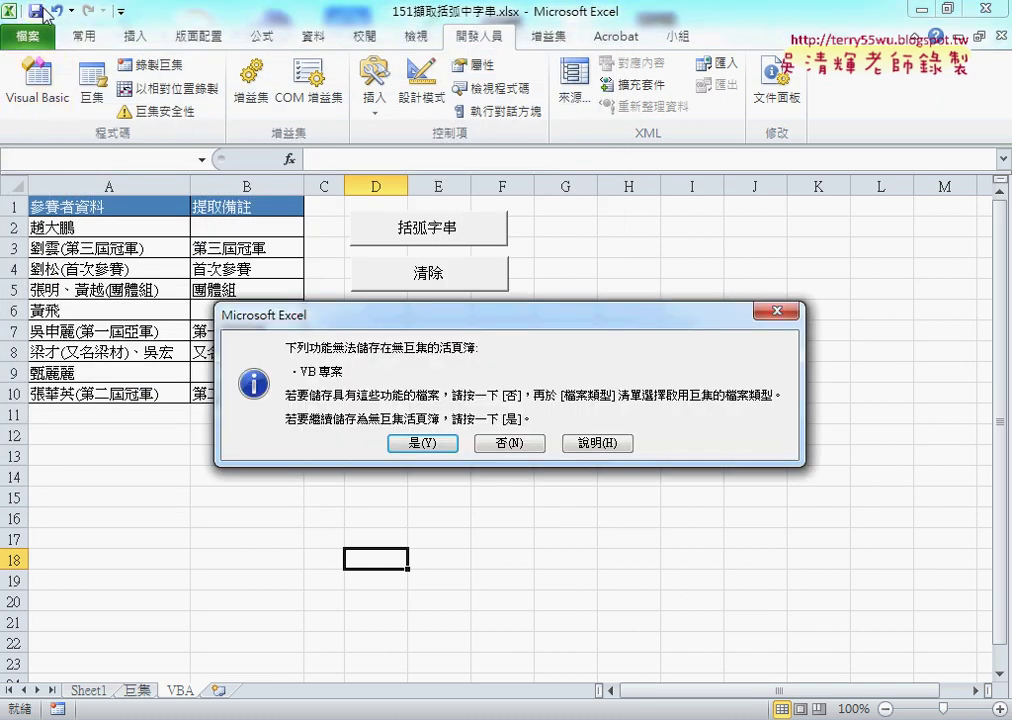
drag(321, 233, 208, 90)
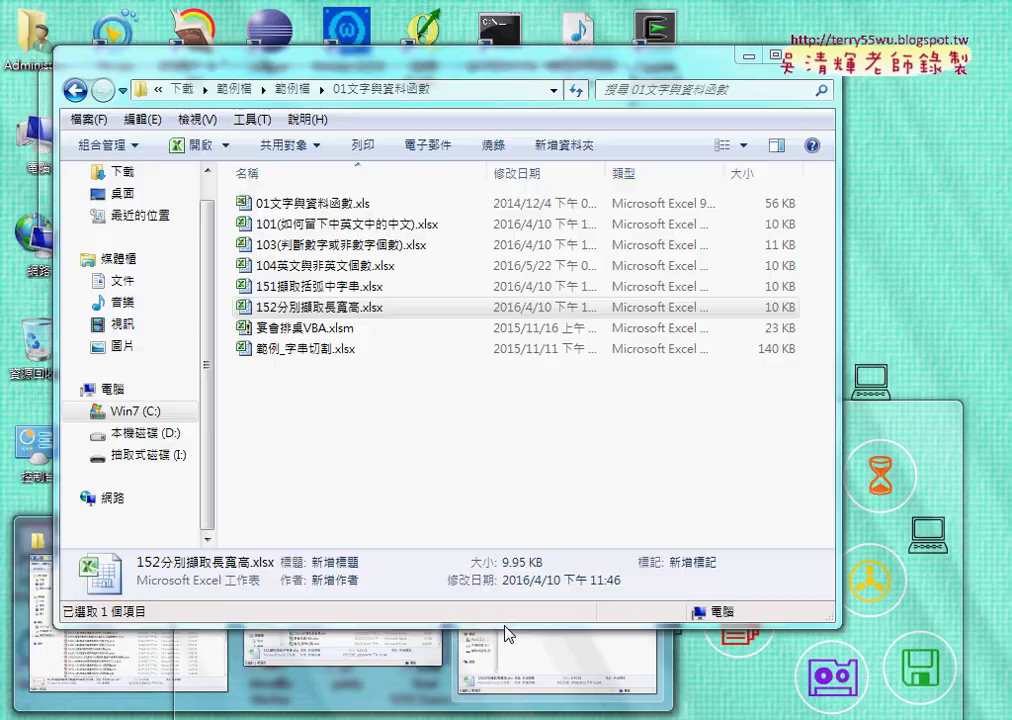
Select 101(如何留下中英文中的中文).xlsx in the 01文字與資料函數 folder, then return to the Excel warning.
click(508, 690)
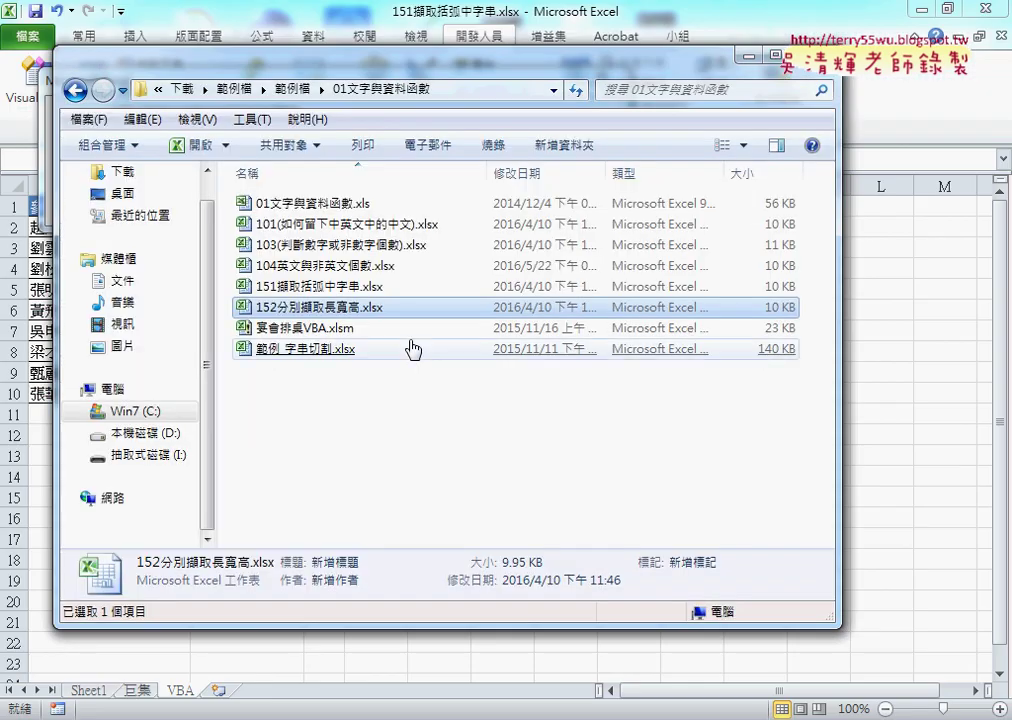
click(418, 228)
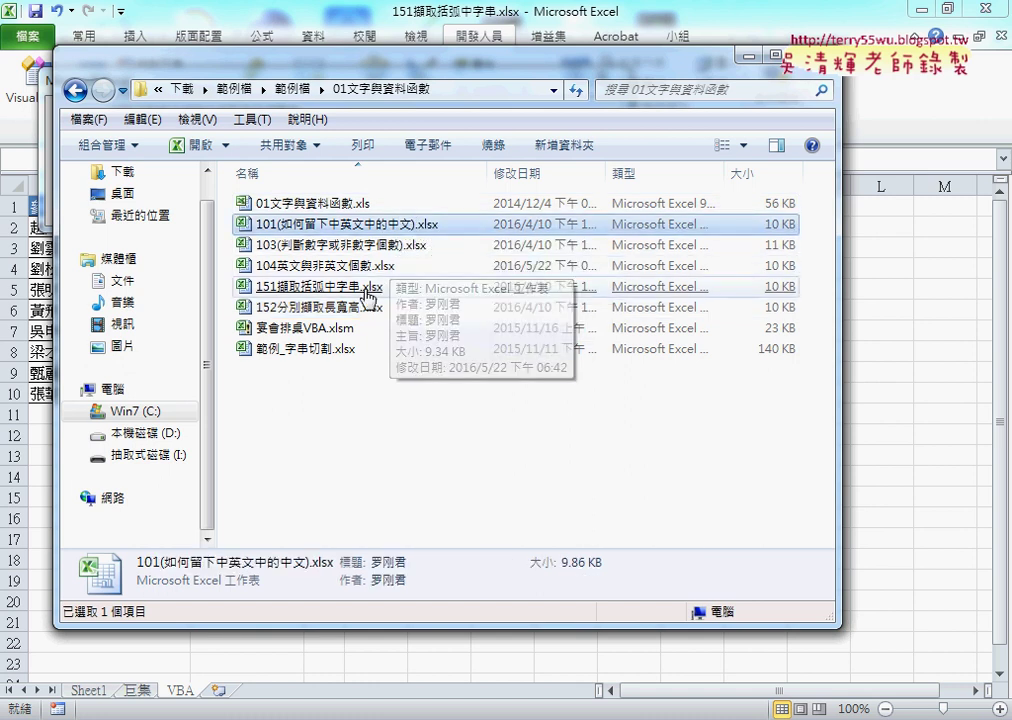
click(752, 55)
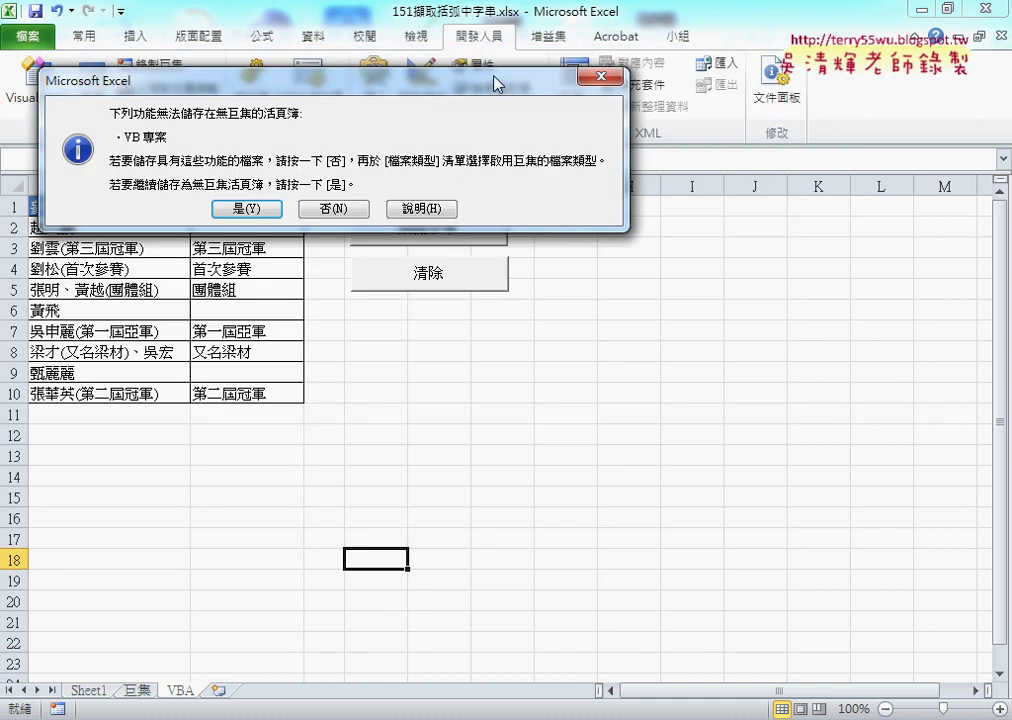
Decline the macro-free save and highlight the Save as type's macro-enabled workbook option.
click(342, 214)
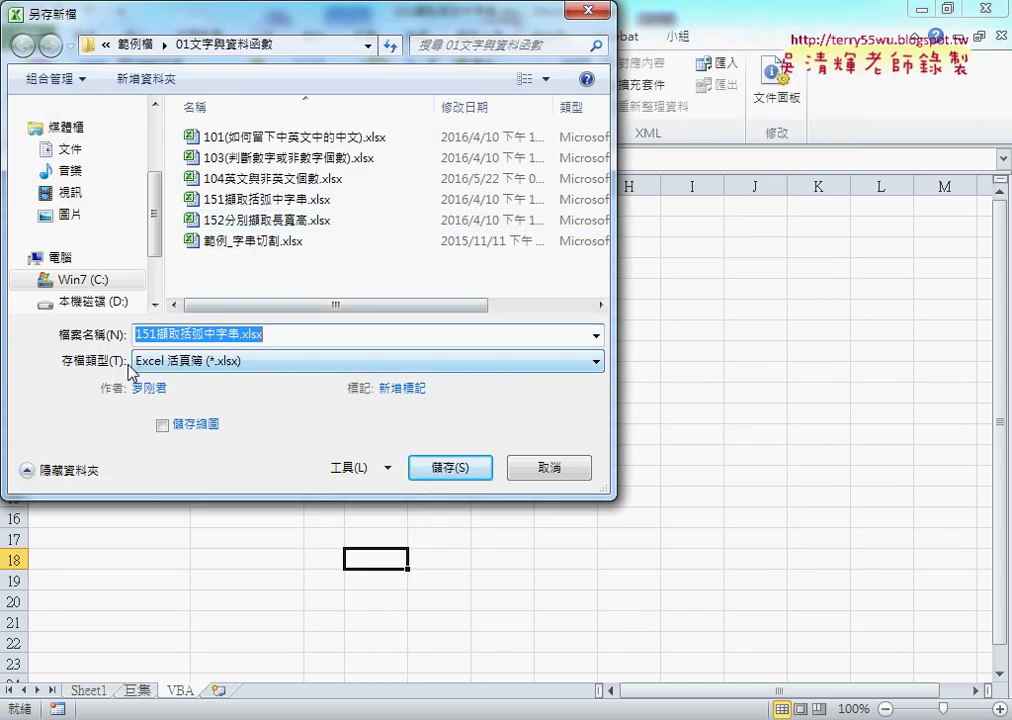
click(175, 364)
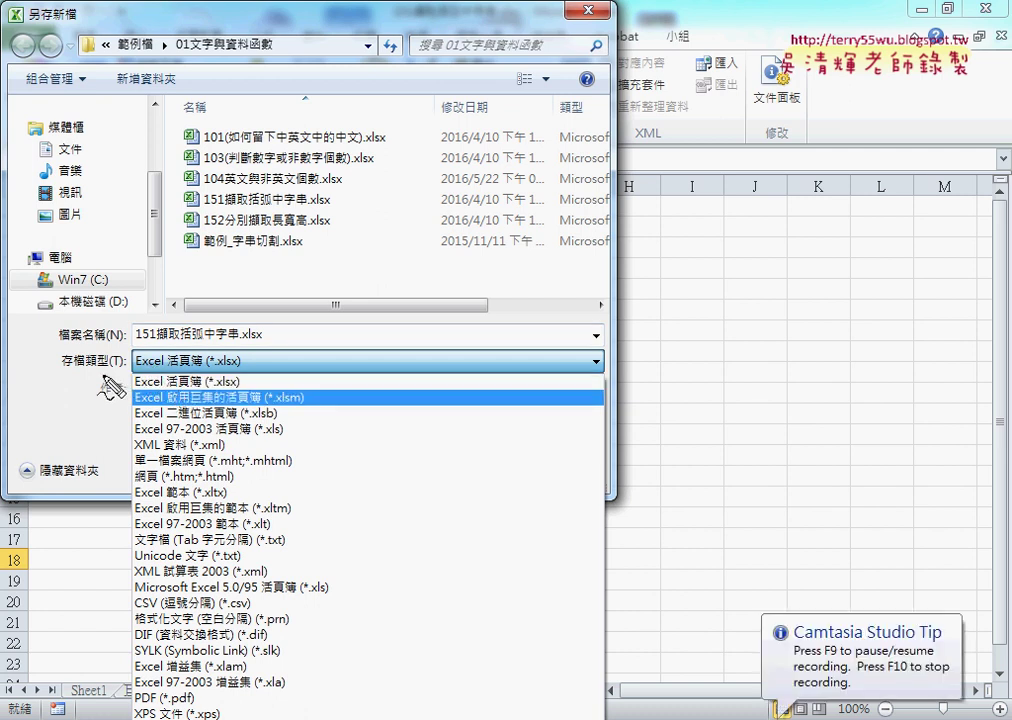
drag(127, 371, 63, 372)
drag(312, 408, 148, 402)
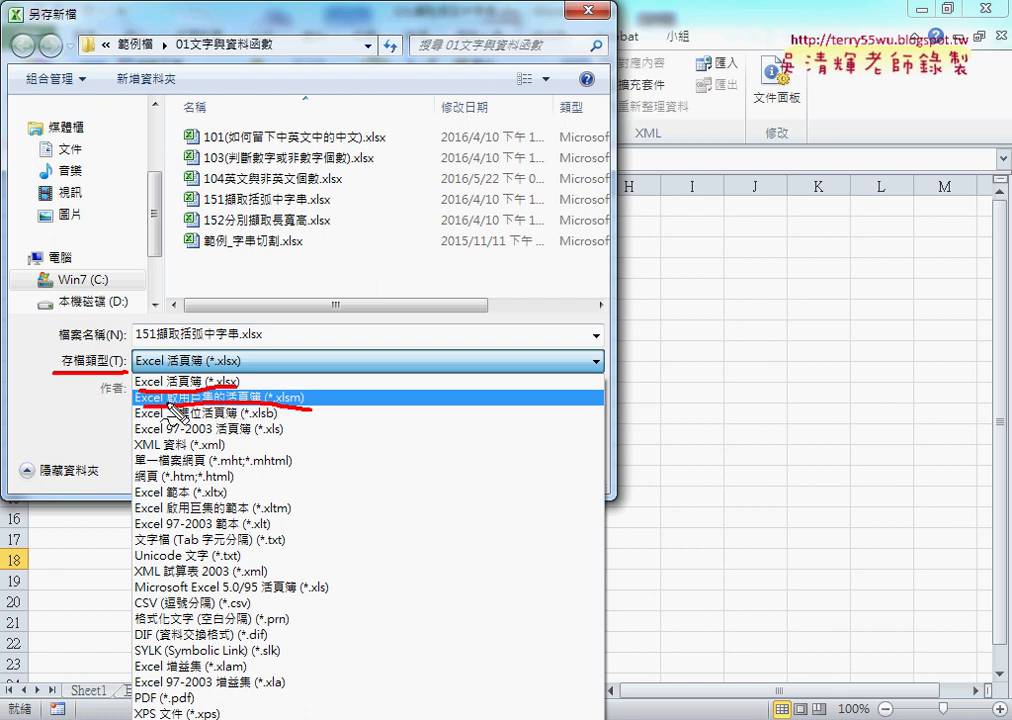
key(Escape)
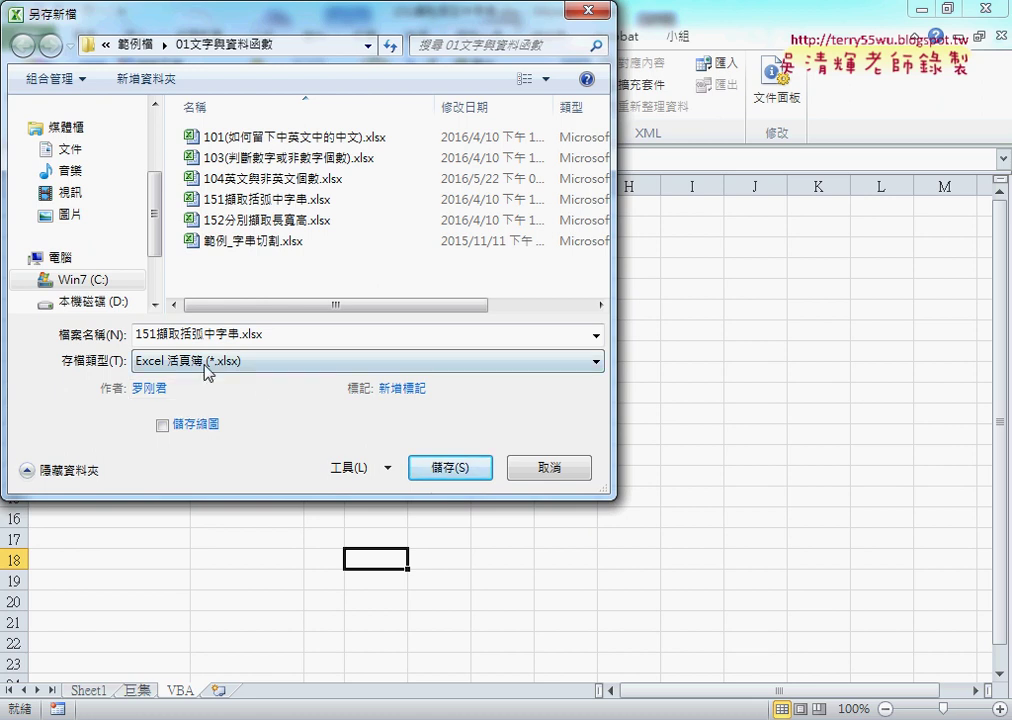
Set Save as type to Excel Macro-Enabled Workbook (*.xlsm) and save the file.
click(219, 361)
click(217, 397)
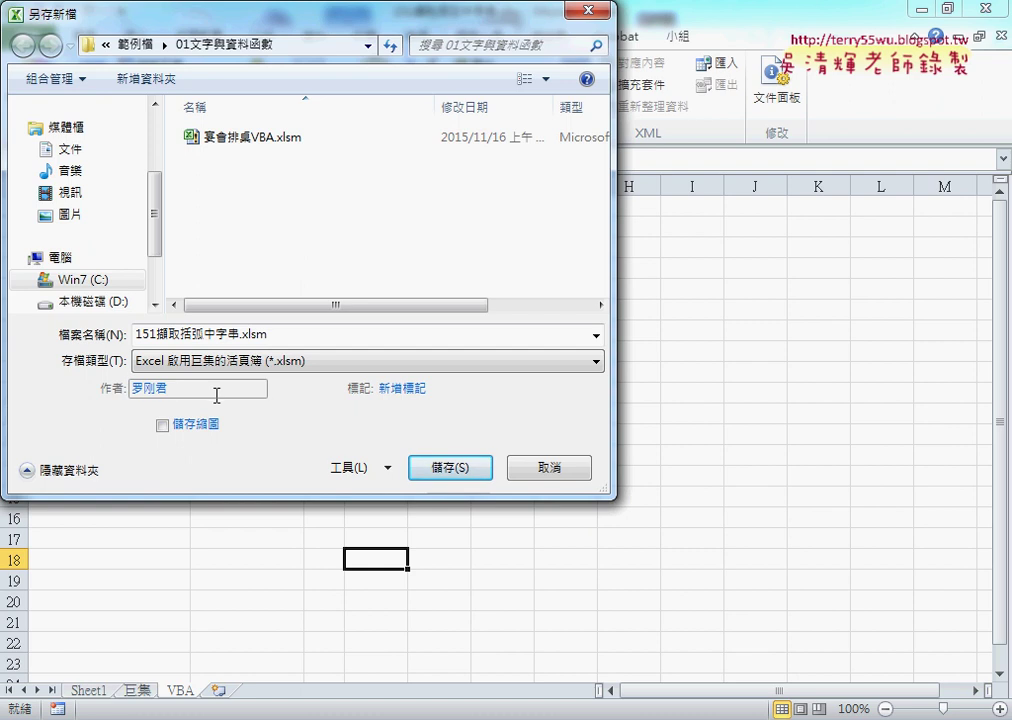
click(217, 361)
click(225, 380)
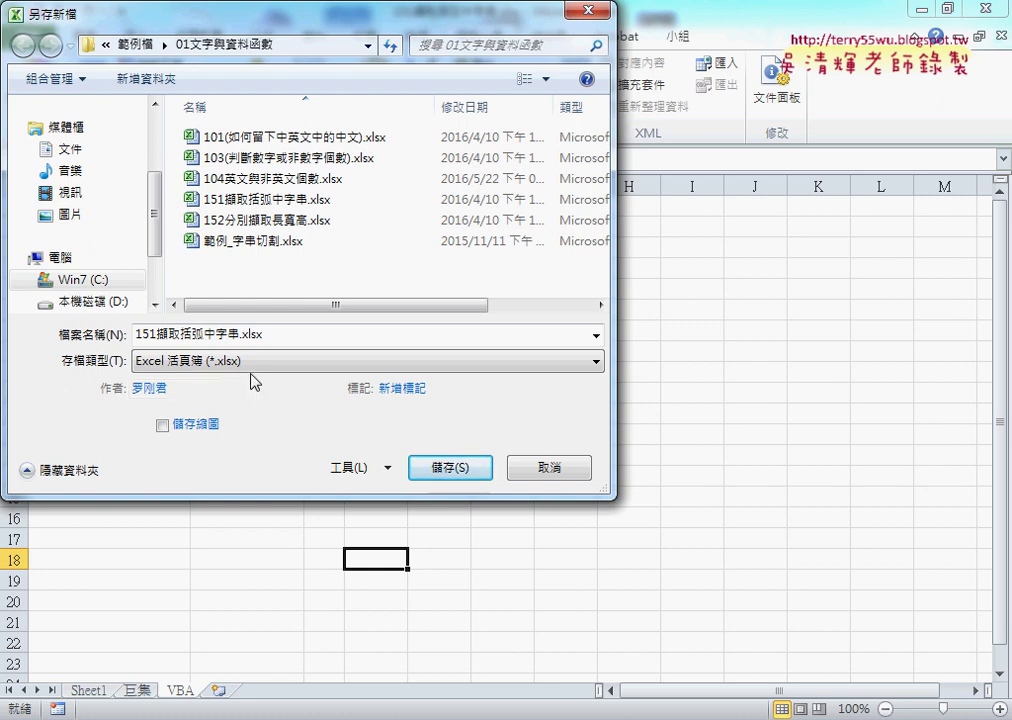
click(258, 361)
click(260, 397)
click(445, 468)
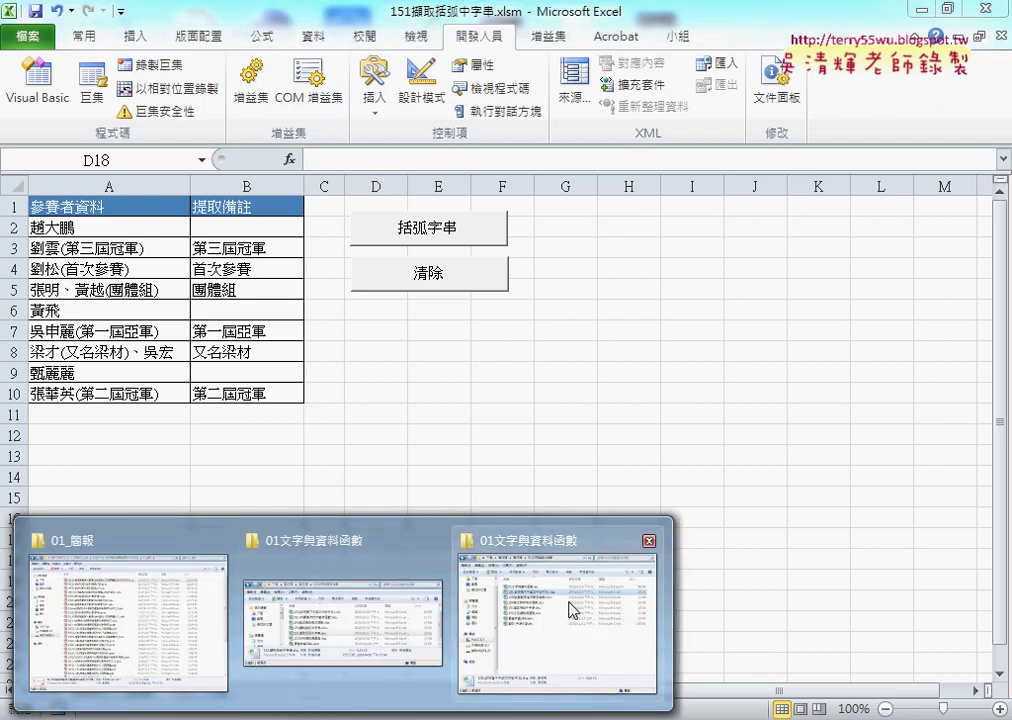
Compare the original 151擷取括弧中字串.xlsx with the new .xlsm in the 01文字與資料函數 folder.
click(572, 610)
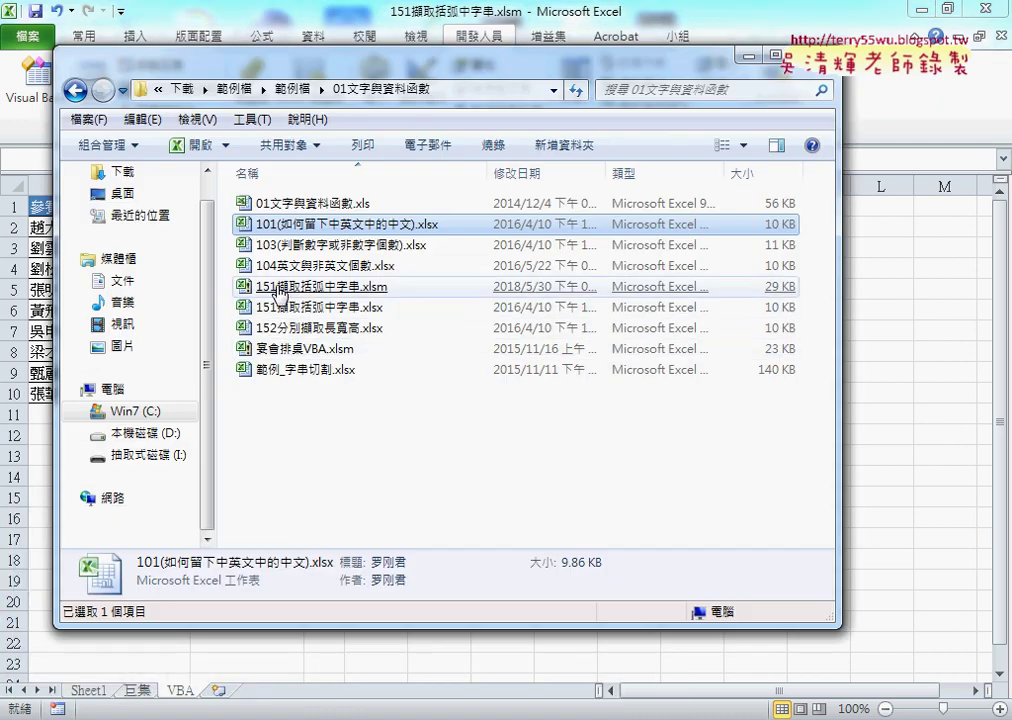
click(363, 316)
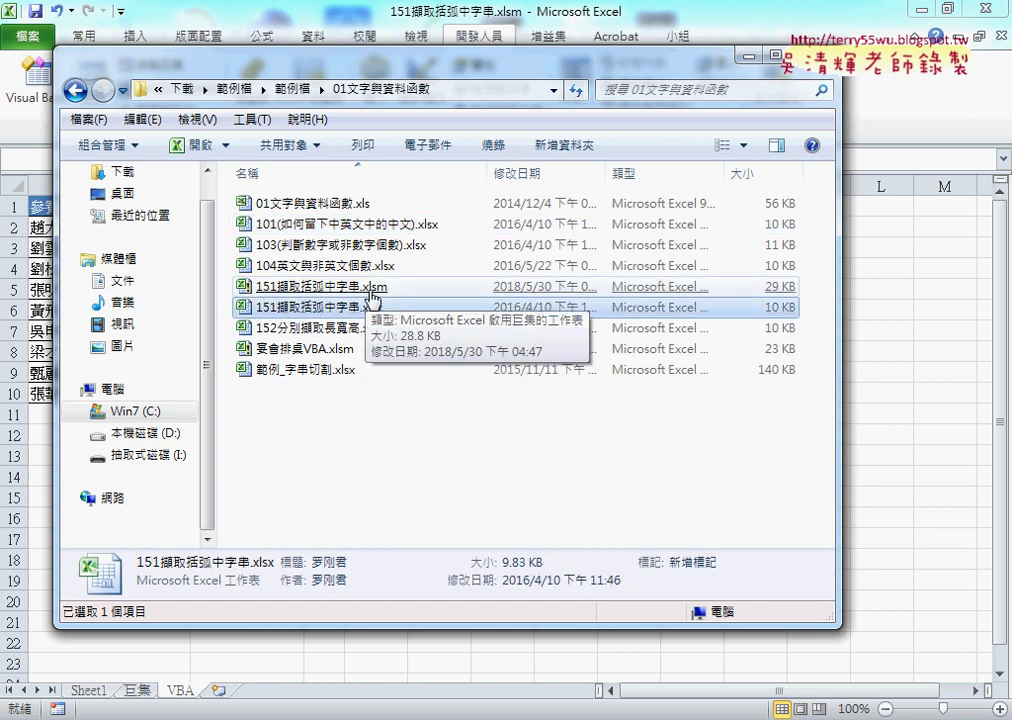
click(379, 290)
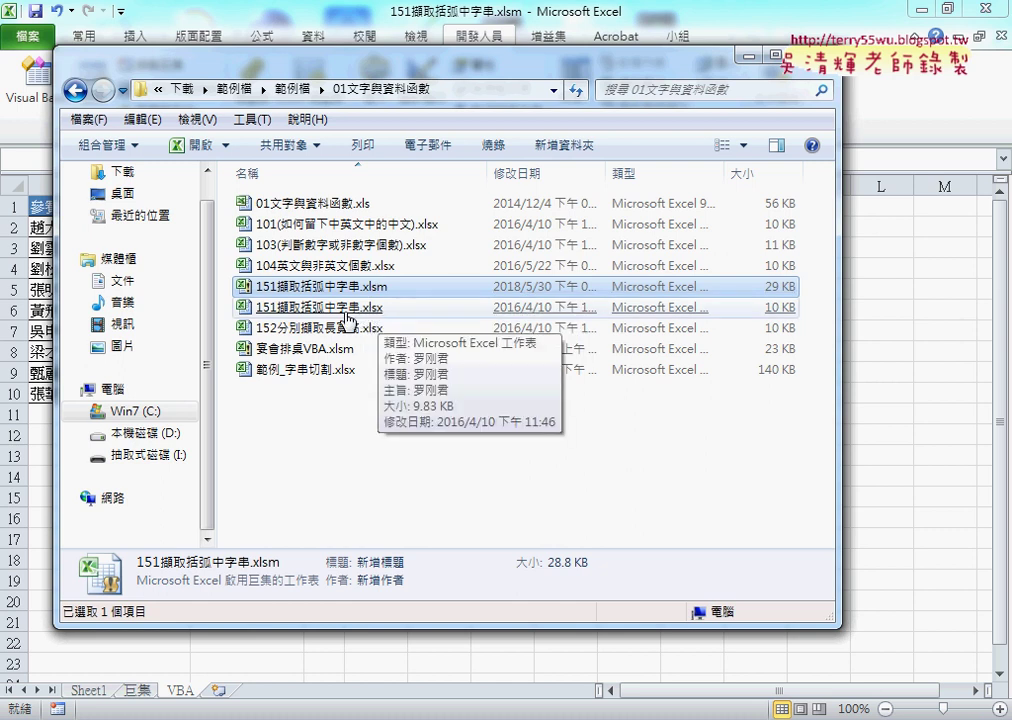
click(345, 315)
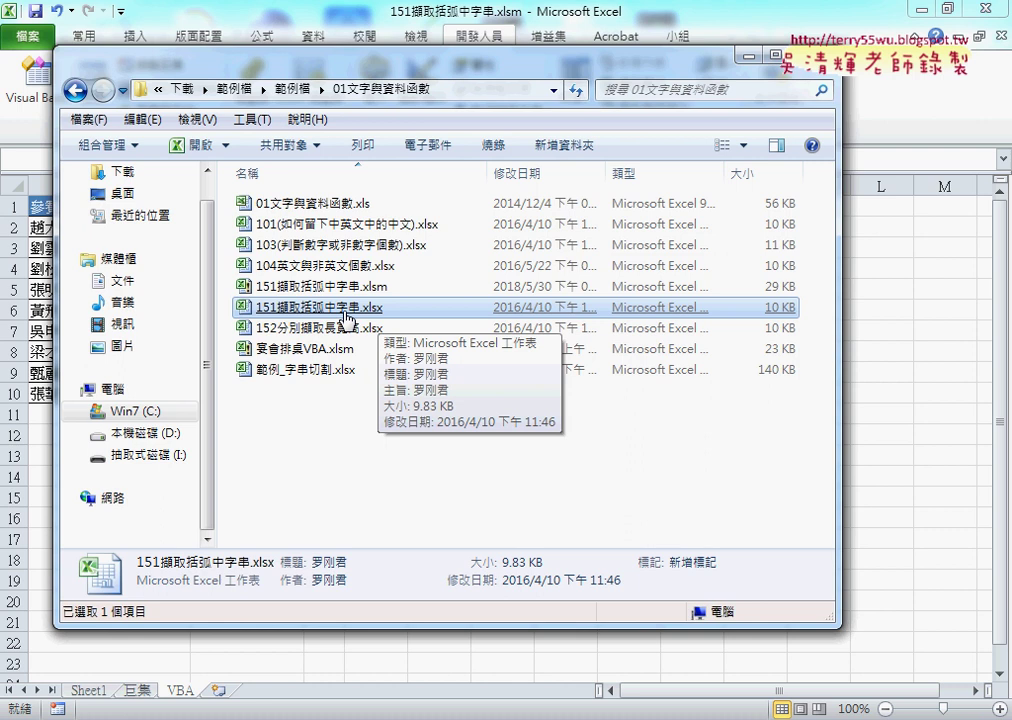
click(369, 289)
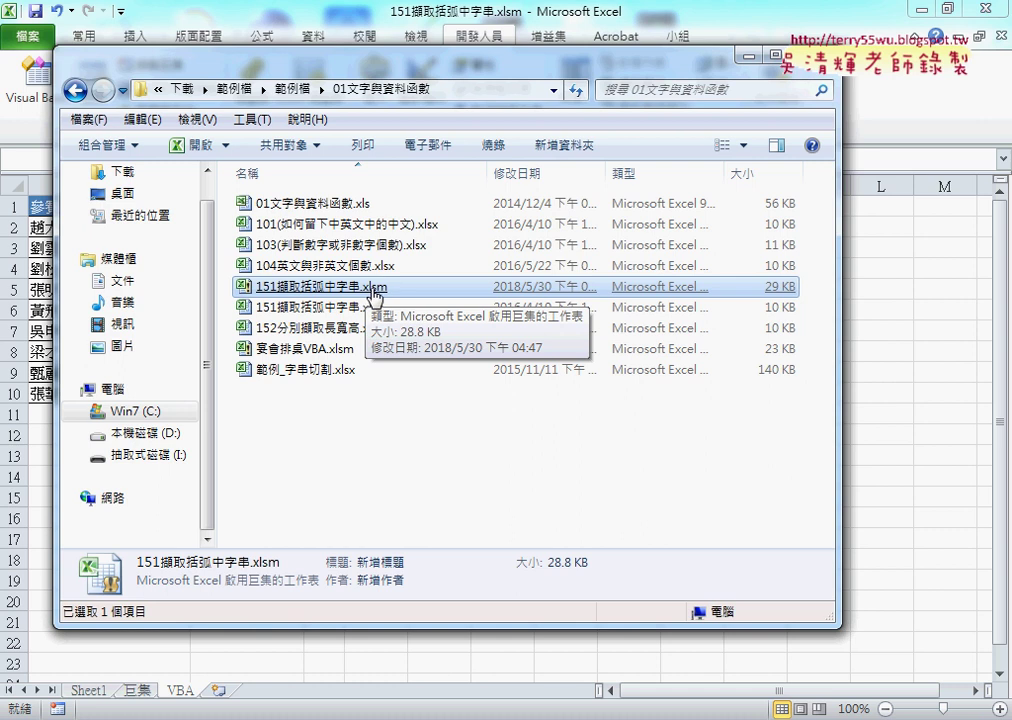
Switch the file list to Medium Icons, mark the .xlsm file, and select 152分別擷取長寬高.xlsx.
click(741, 150)
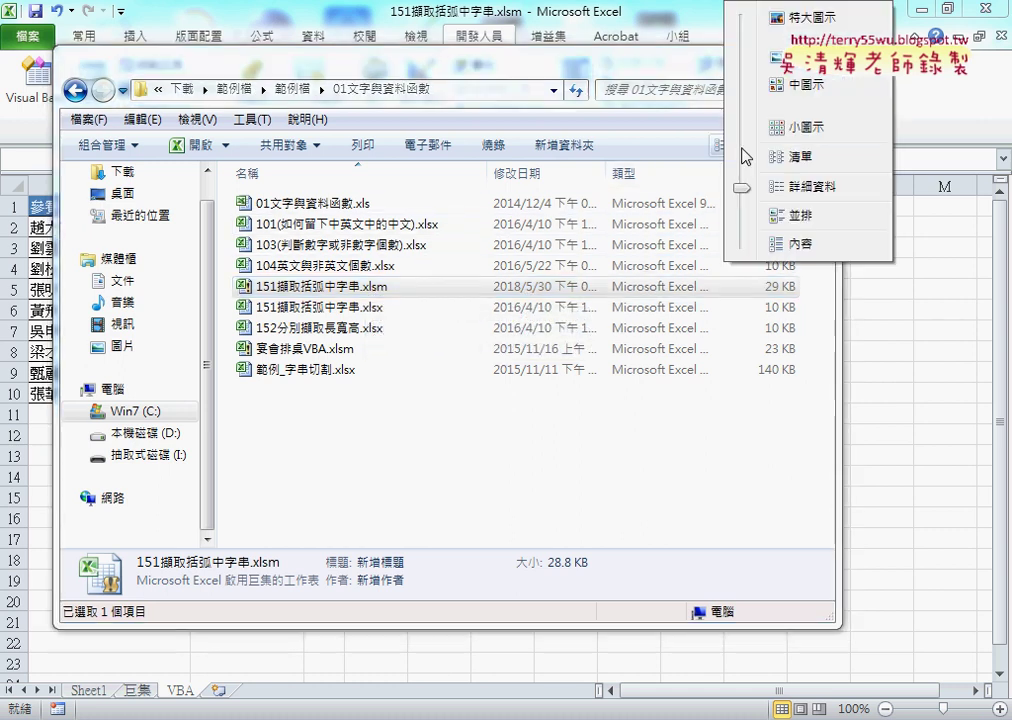
click(795, 63)
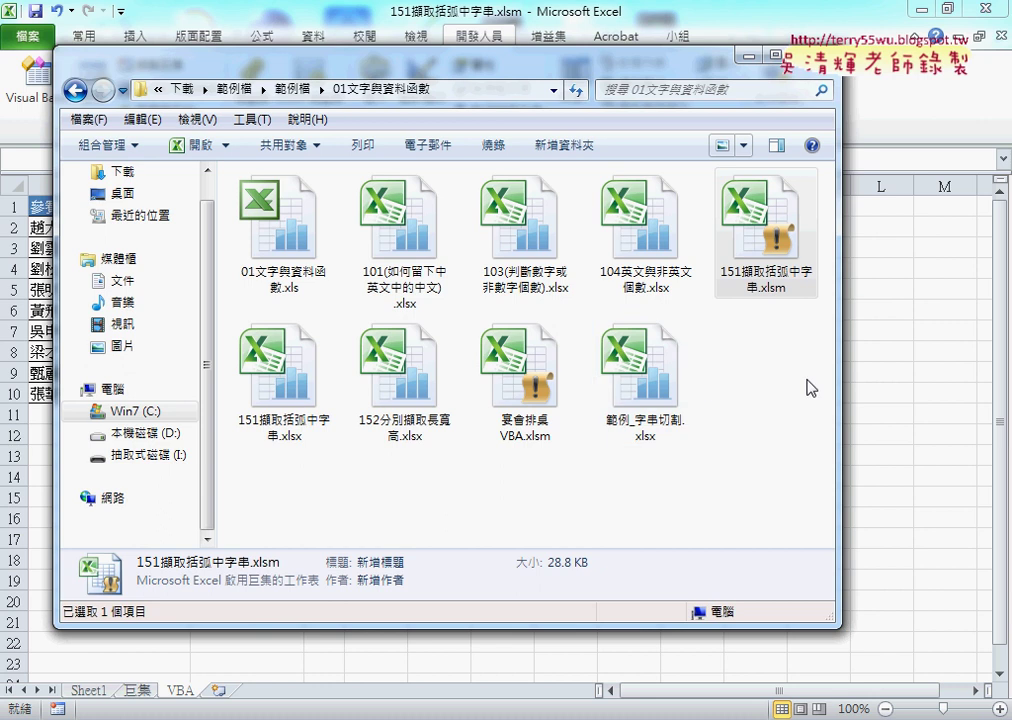
mouse_move(806, 316)
mouse_down()
mouse_move(708, 196)
mouse_move(847, 267)
mouse_up()
mouse_move(775, 470)
mouse_down()
mouse_move(777, 308)
mouse_move(795, 322)
mouse_up()
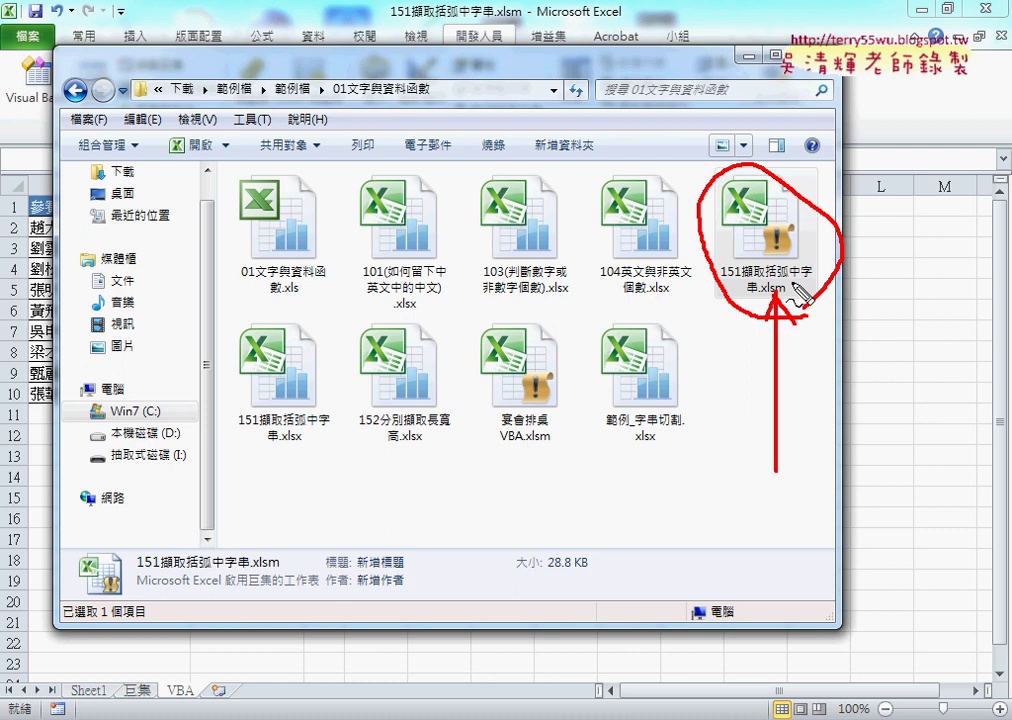
key(Escape)
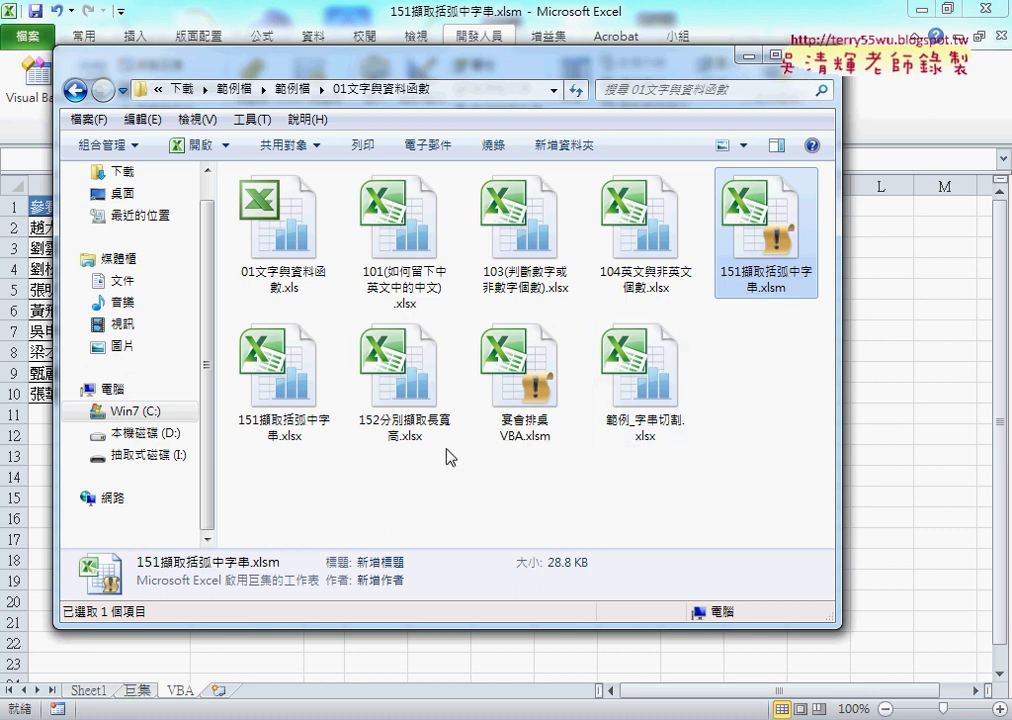
click(406, 432)
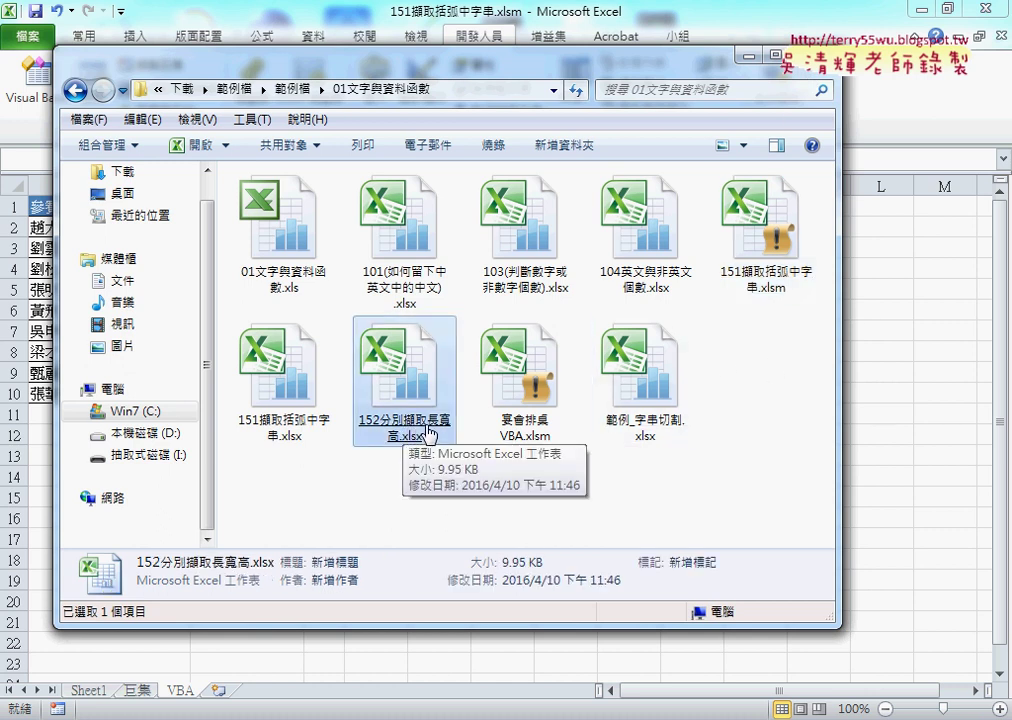
double_click(428, 433)
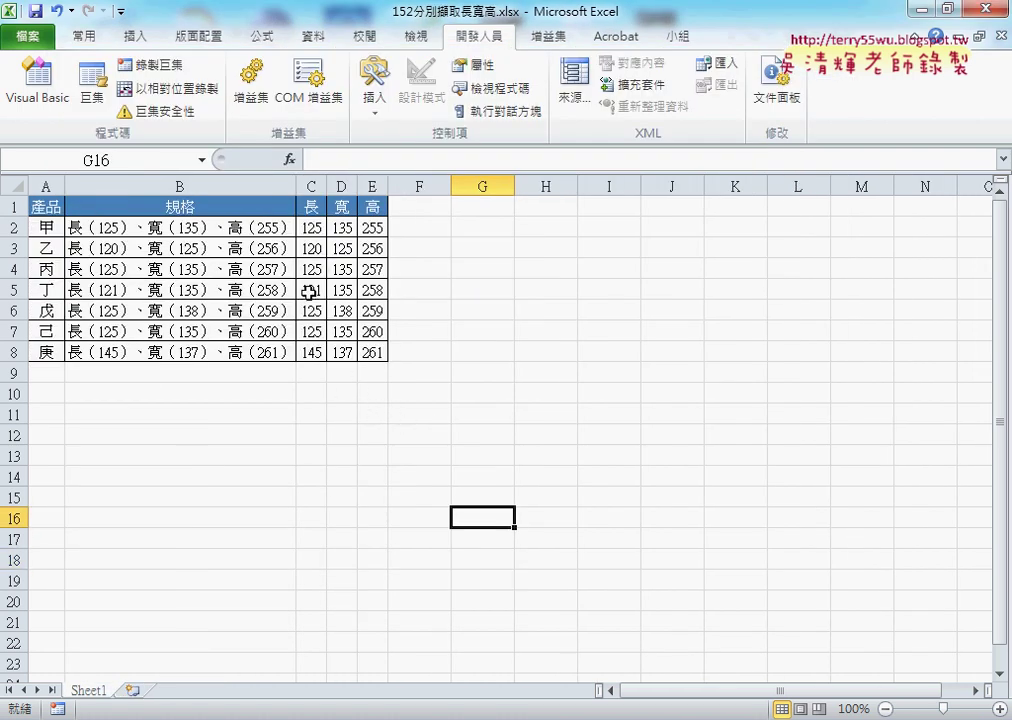
mouse_move(314, 228)
mouse_down()
mouse_move(366, 290)
mouse_move(366, 352)
mouse_up()
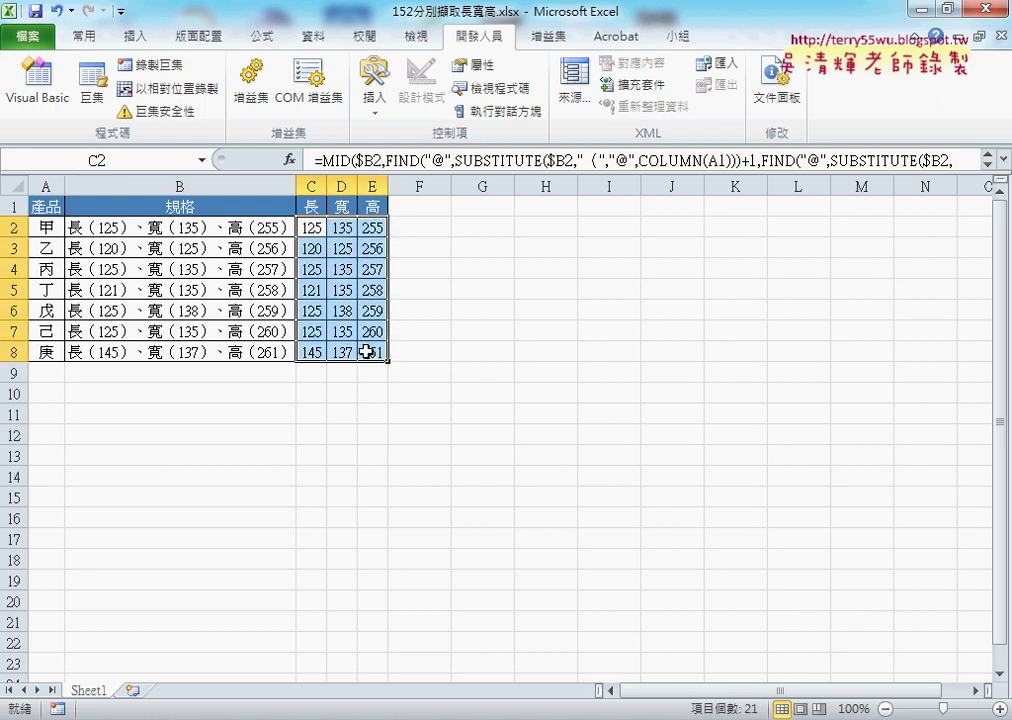
key(Delete)
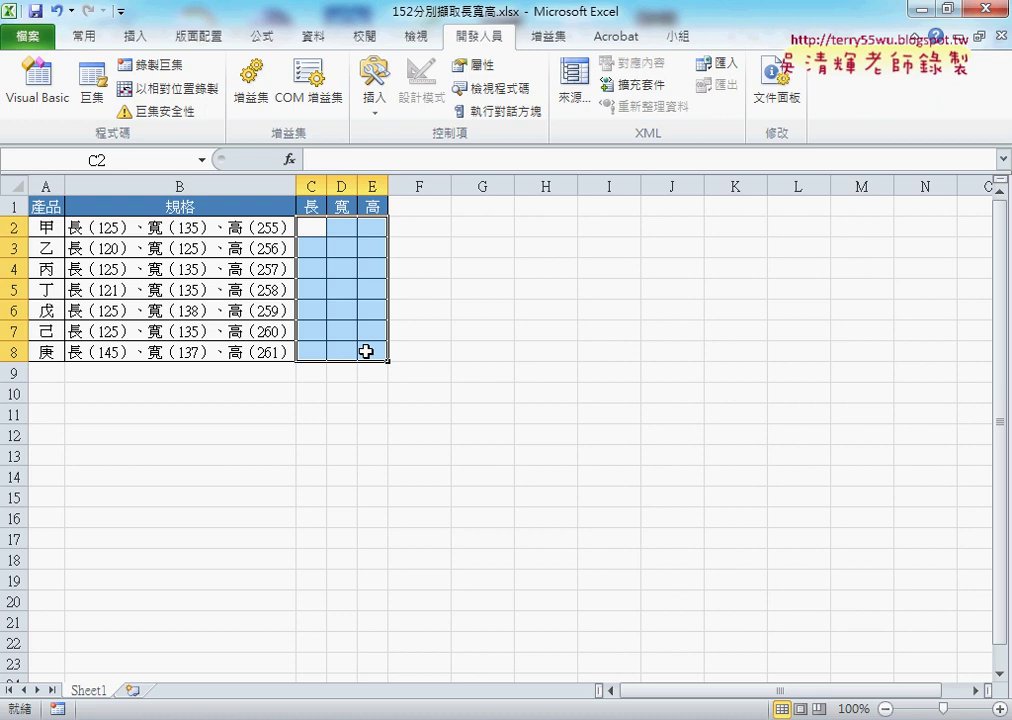
click(93, 229)
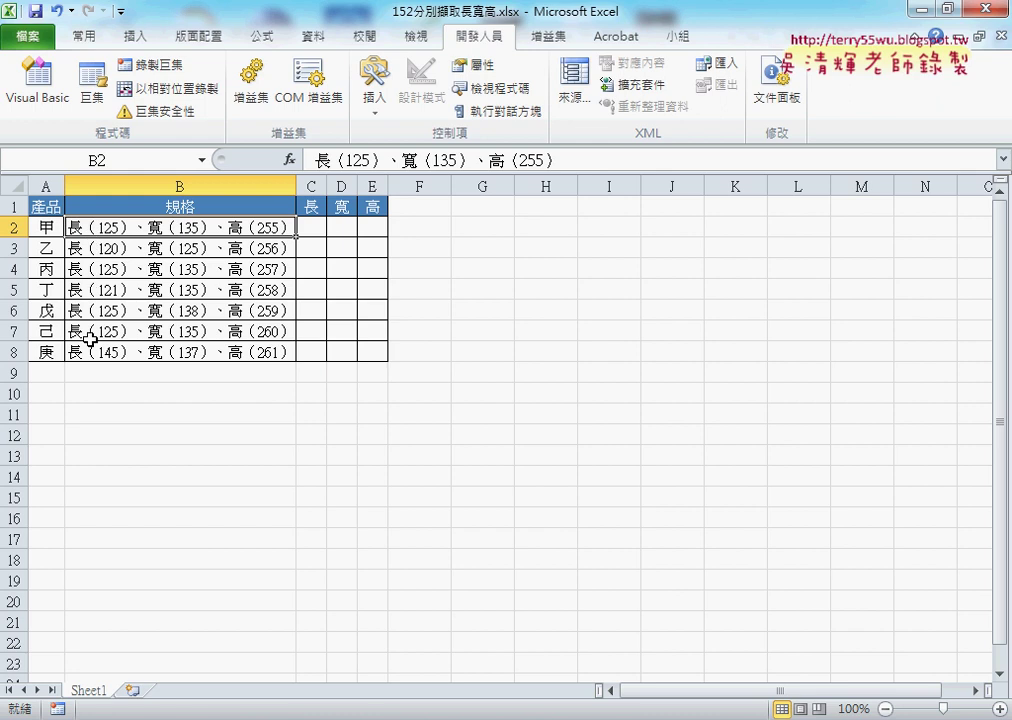
click(316, 225)
click(340, 226)
click(369, 227)
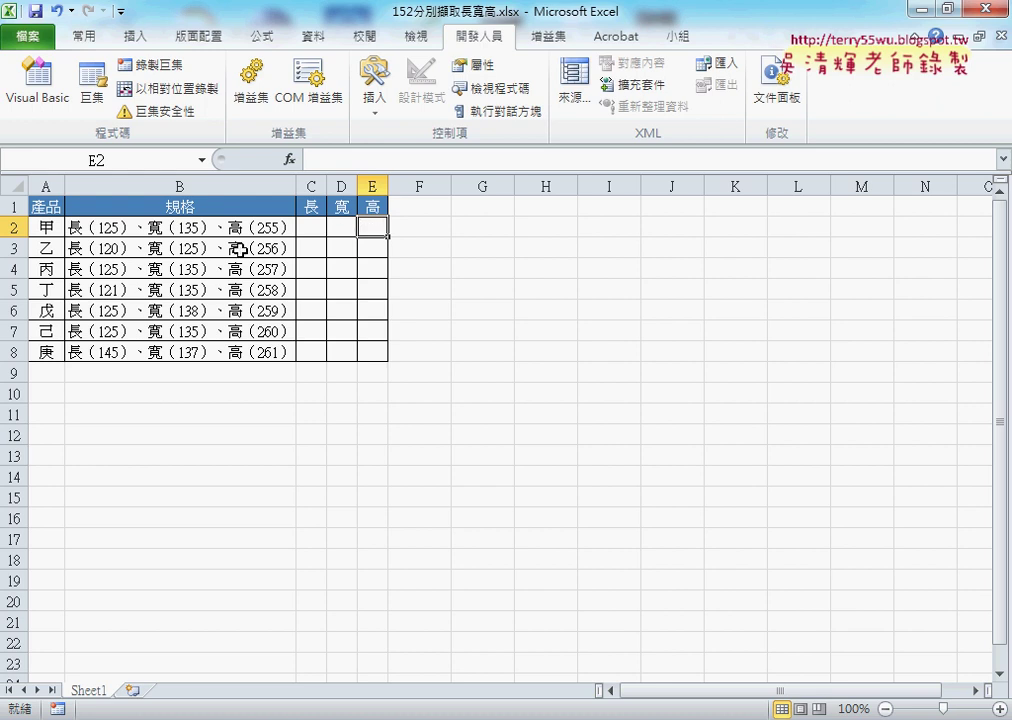
click(102, 227)
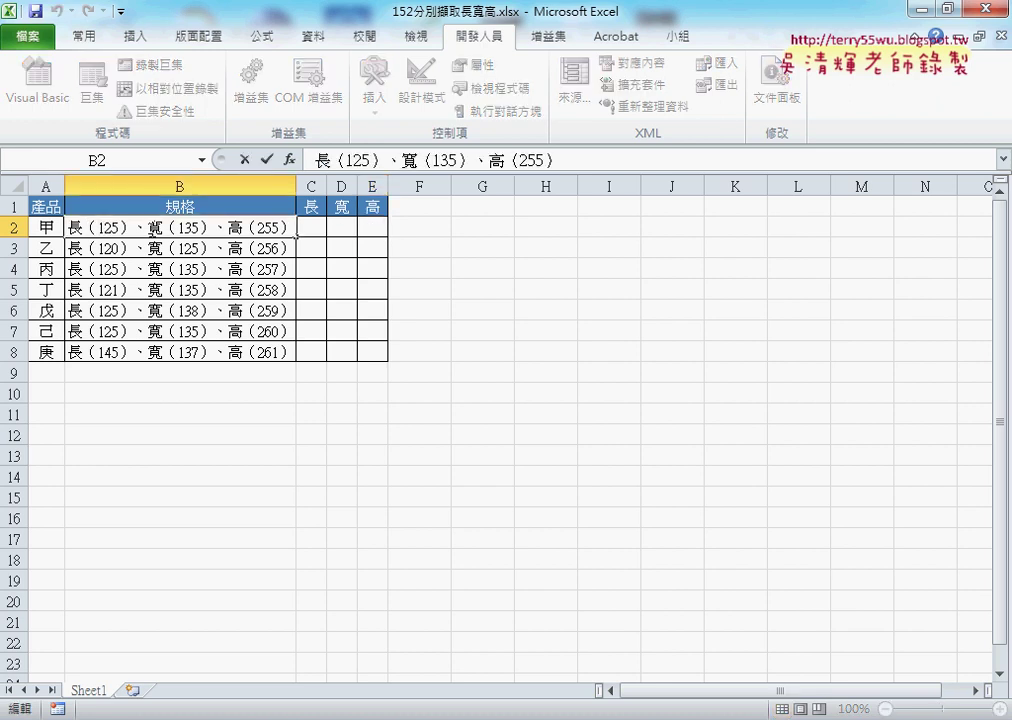
drag(90, 228, 97, 228)
drag(164, 228, 172, 228)
drag(88, 228, 97, 228)
Insert the FIND function from the 文字 category into cell C2.
click(310, 225)
click(290, 160)
click(520, 207)
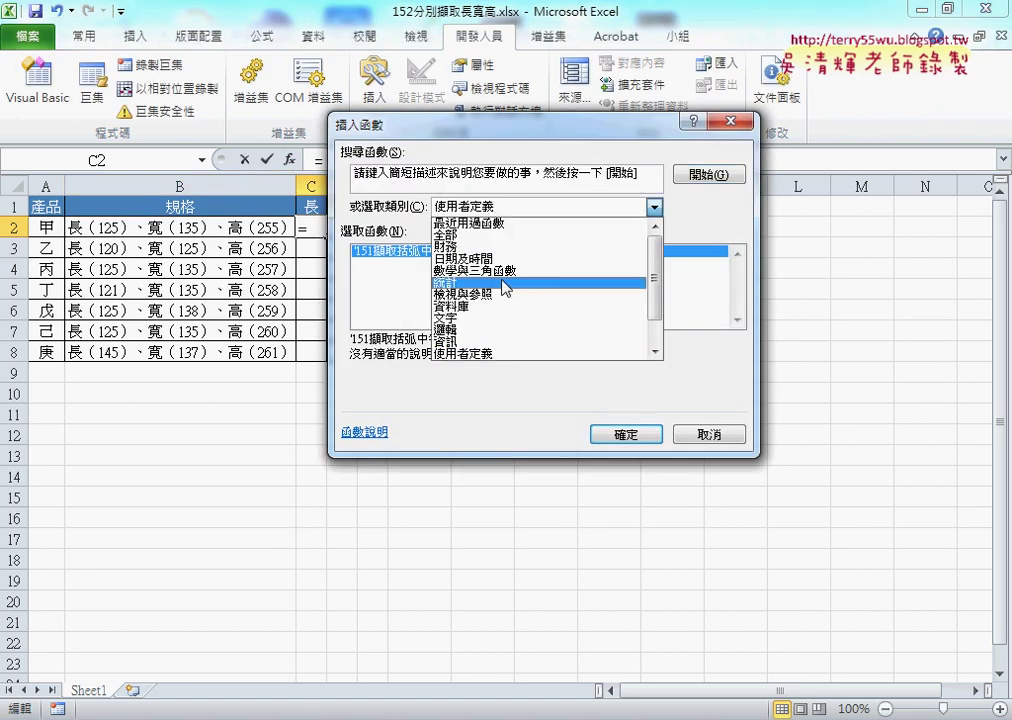
click(501, 317)
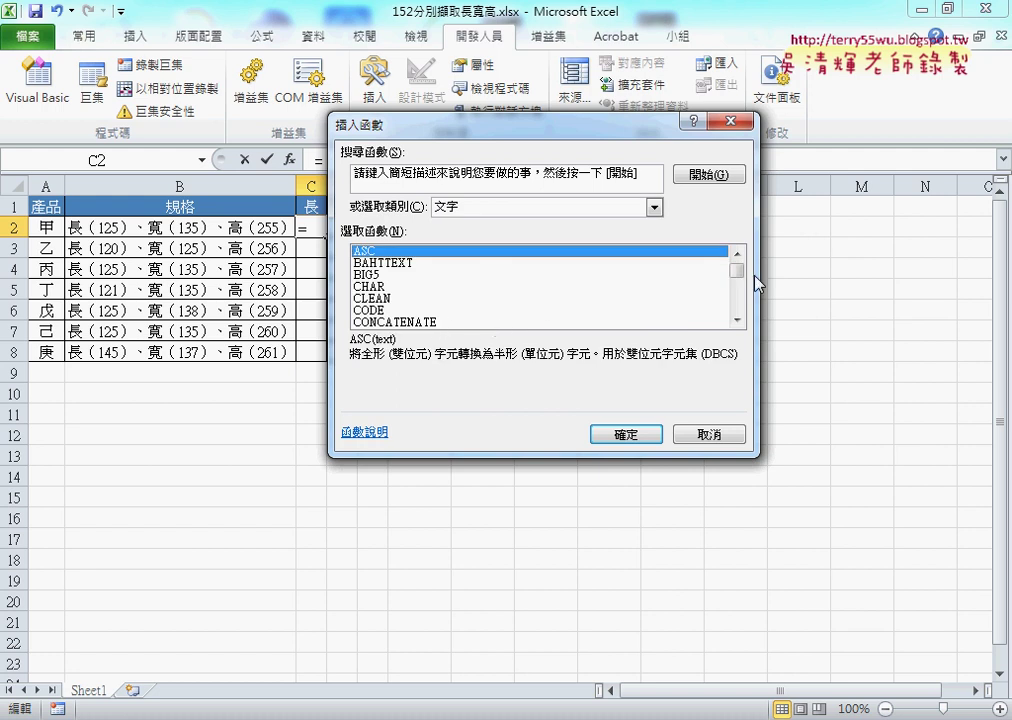
drag(738, 275, 738, 284)
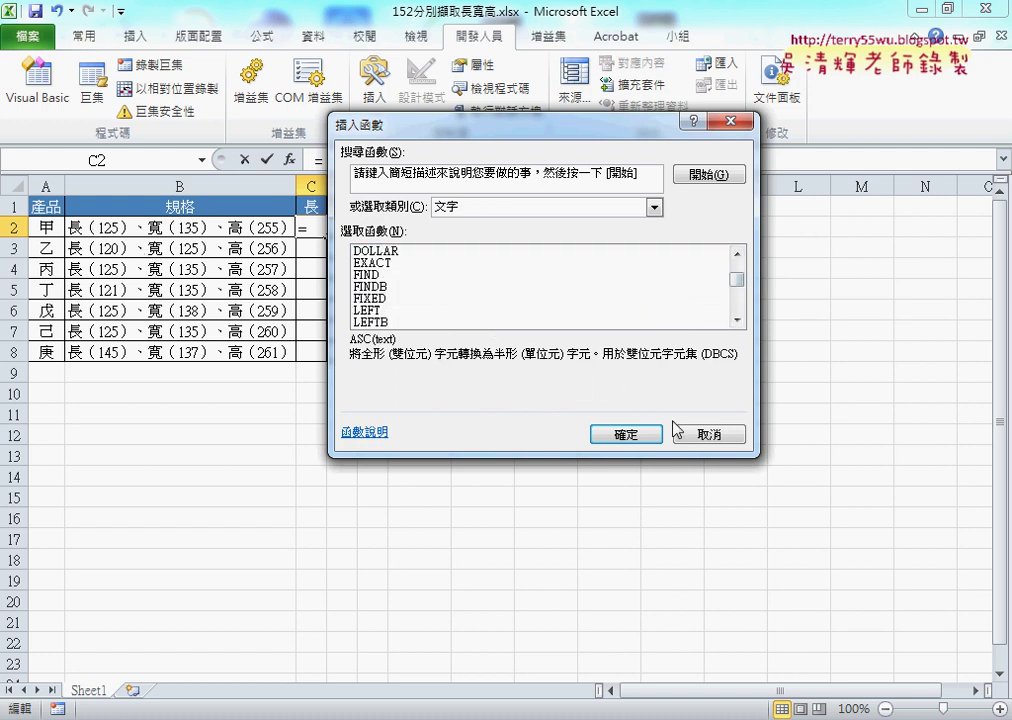
click(360, 274)
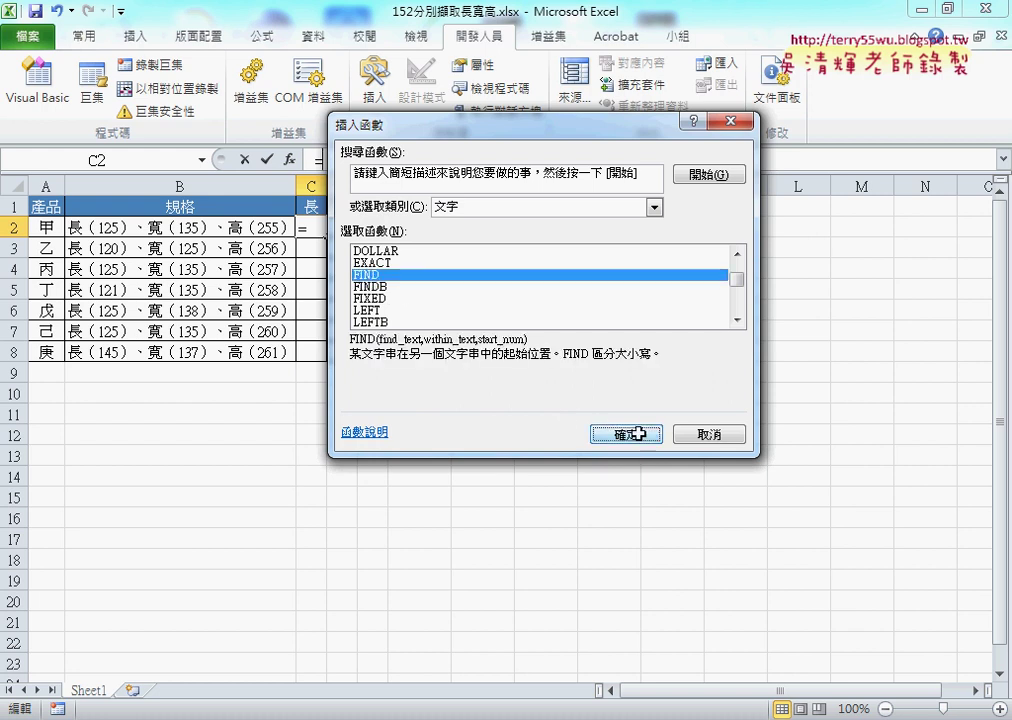
click(630, 435)
drag(413, 165, 535, 177)
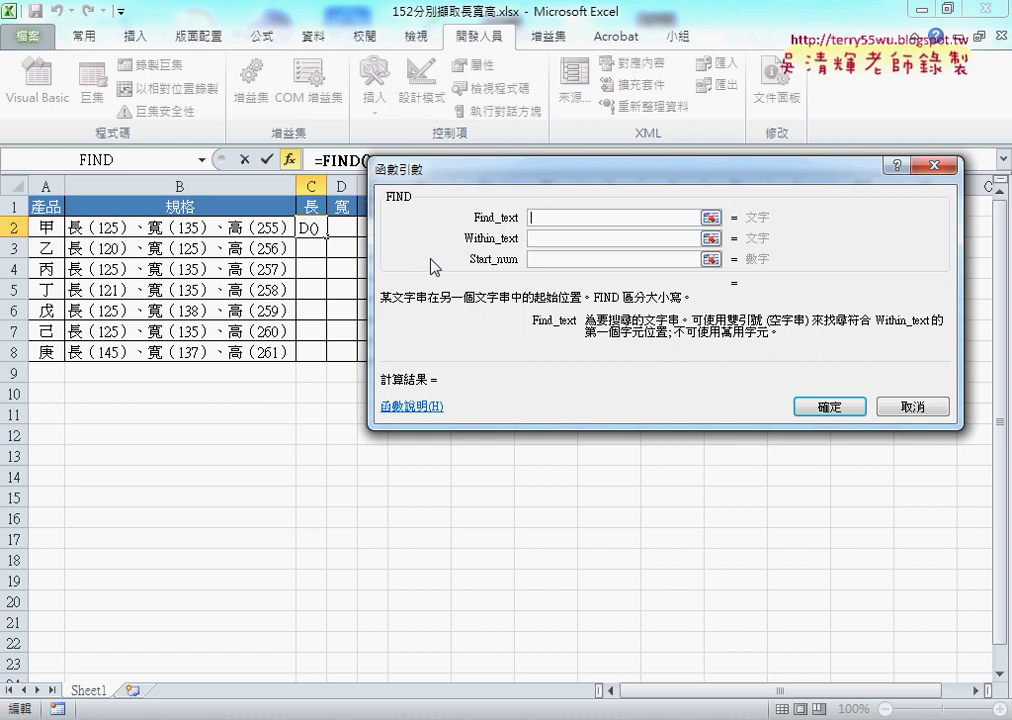
Review FIND's Start_num argument while annotating the bracket positions around 125, 135 and 高 in B2.
click(584, 258)
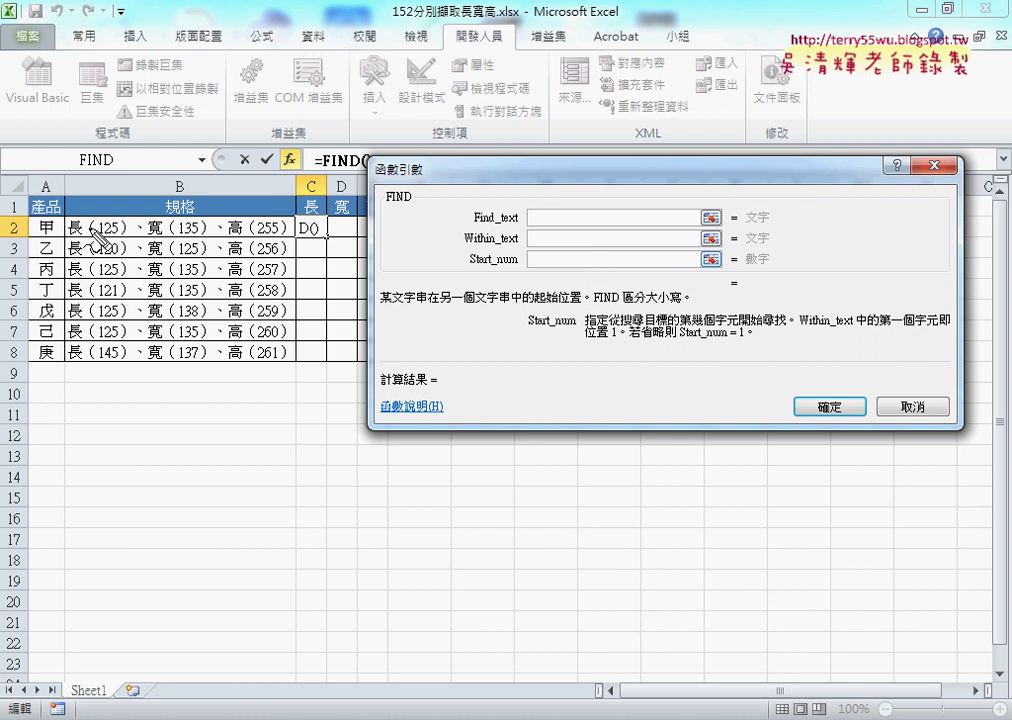
drag(86, 236, 98, 236)
drag(164, 236, 174, 233)
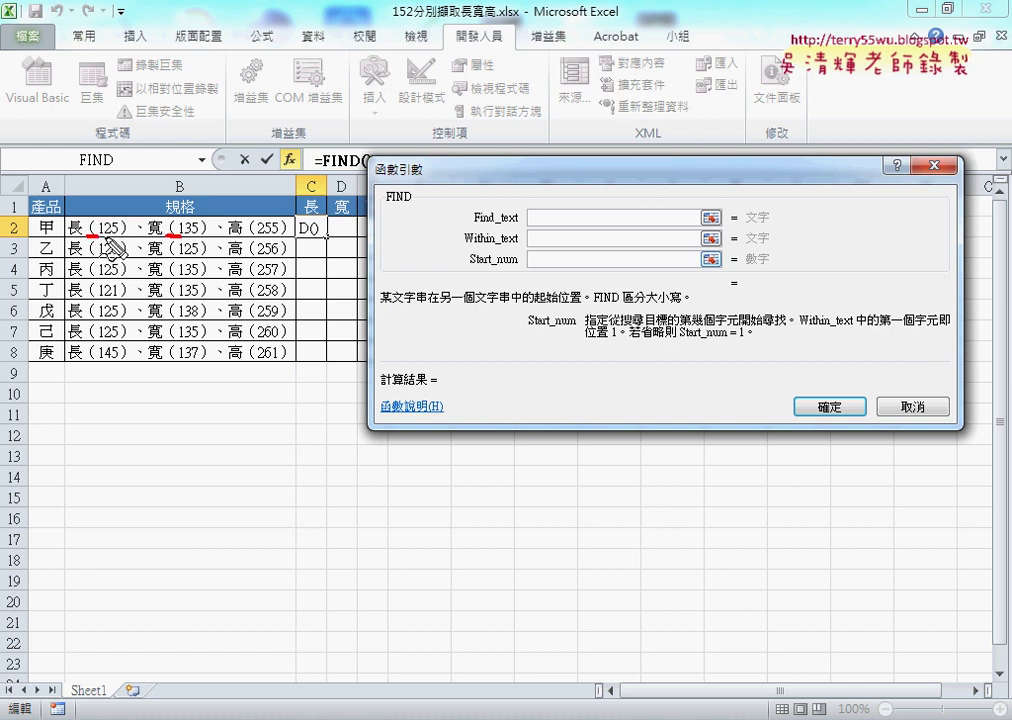
drag(86, 219, 99, 236)
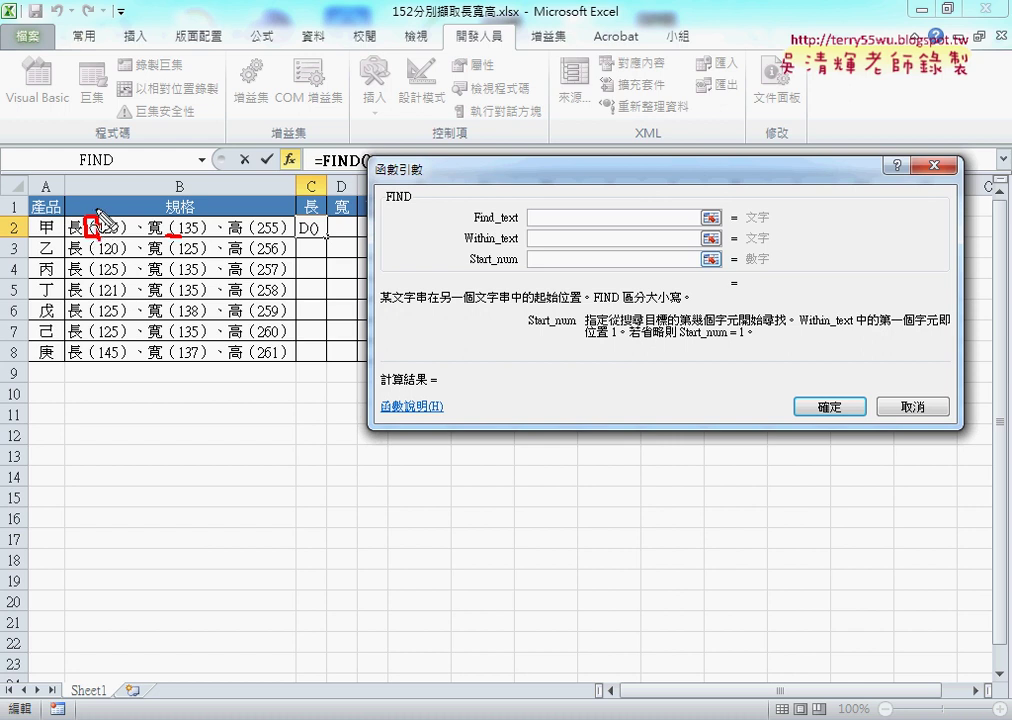
mouse_move(104, 201)
mouse_down()
mouse_move(120, 201)
mouse_move(104, 220)
mouse_move(517, 270)
mouse_move(513, 279)
mouse_up()
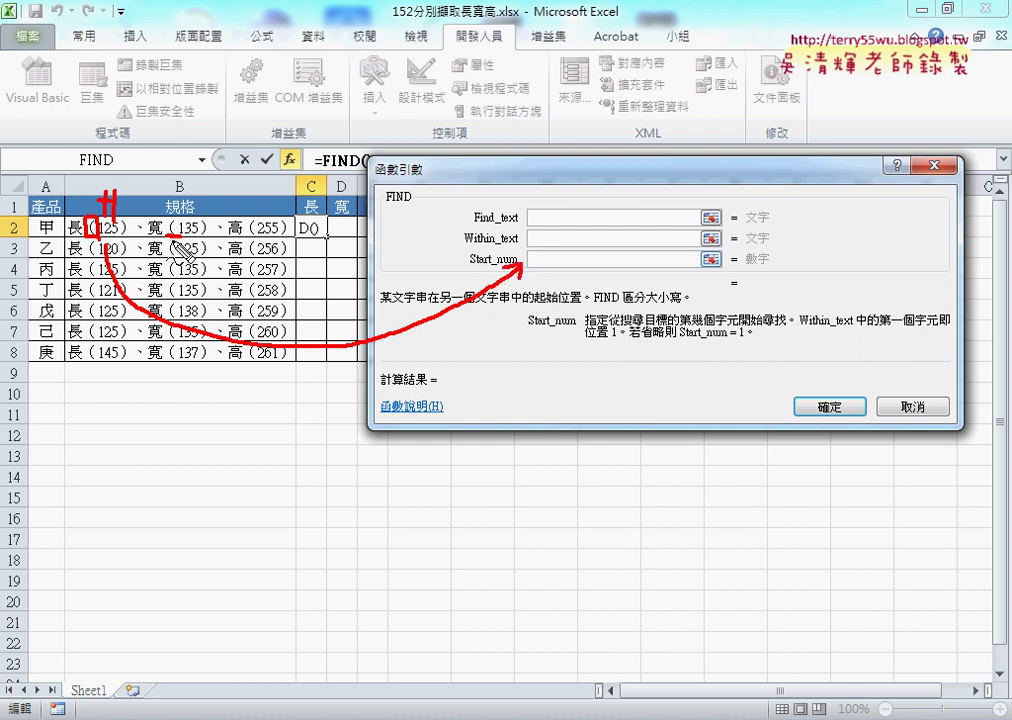
mouse_move(166, 242)
mouse_down()
mouse_move(181, 242)
mouse_move(188, 214)
mouse_up()
mouse_move(195, 188)
mouse_down()
mouse_move(196, 212)
mouse_move(252, 246)
mouse_up()
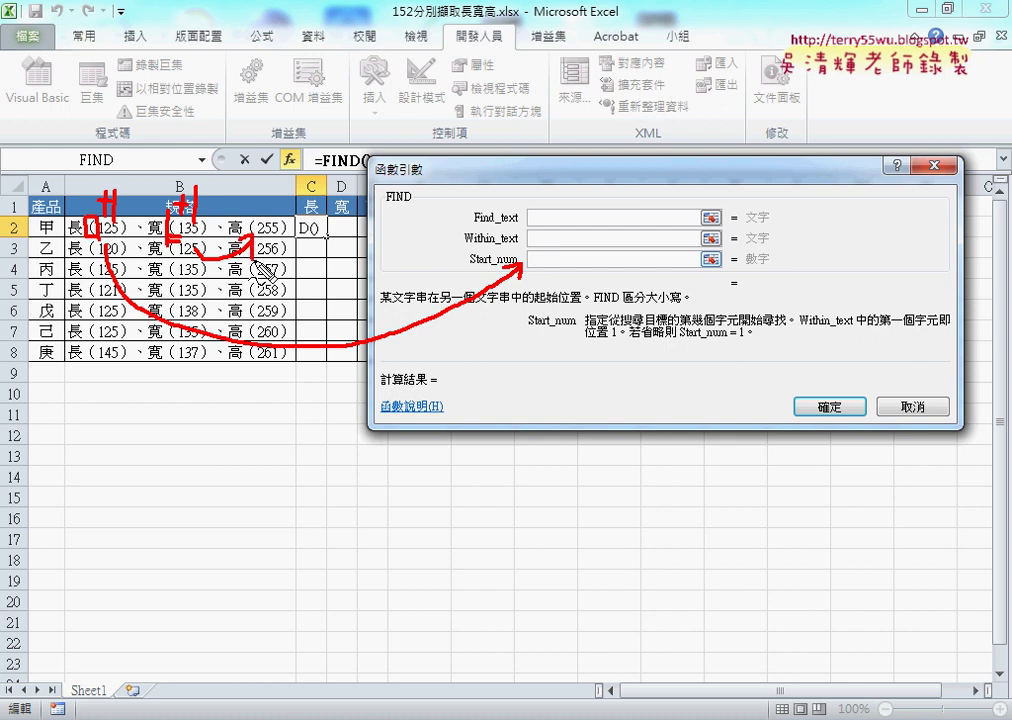
drag(470, 268, 512, 270)
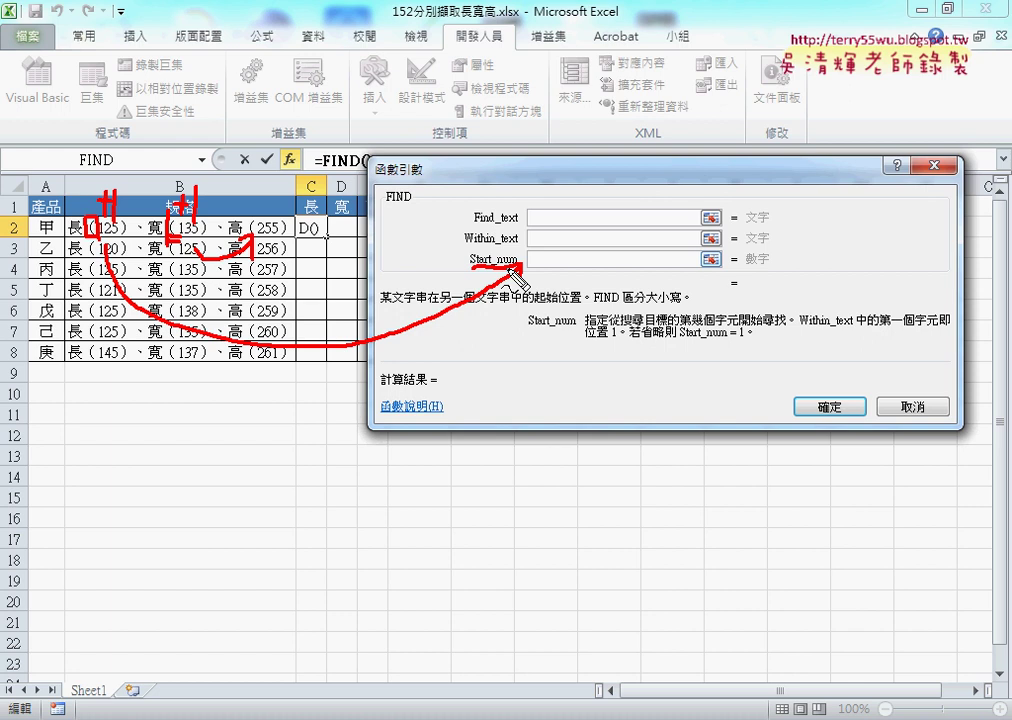
key(Escape)
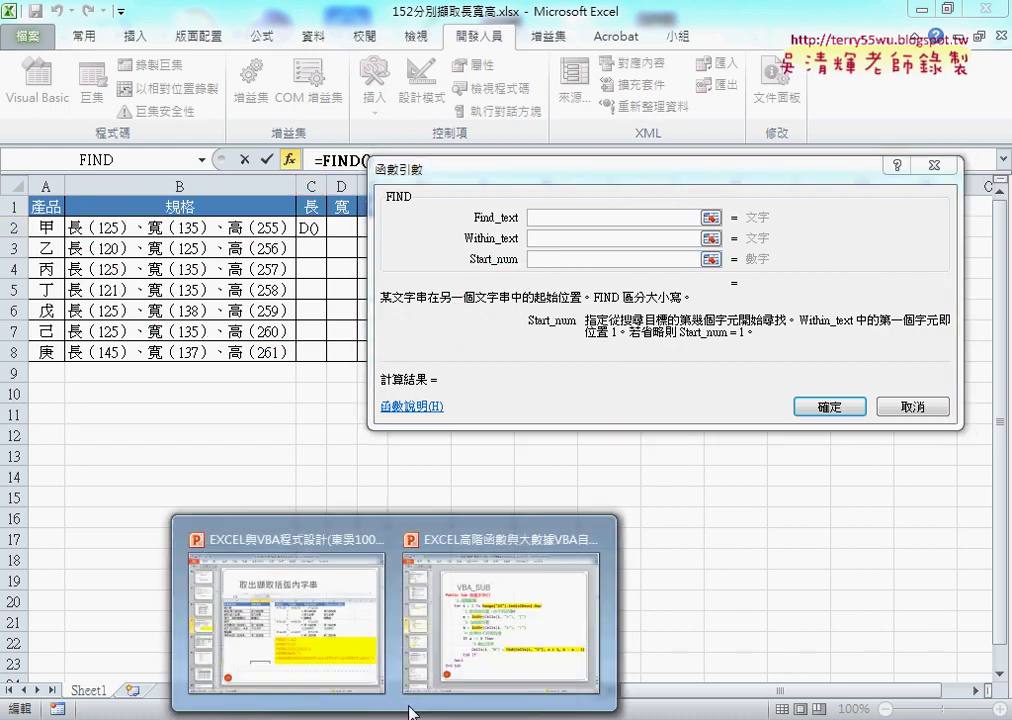
Page the PowerPoint lecture from slide 37 to slide 41's 巨集錄製與修改 macro code.
mouse_move(410, 708)
click(463, 643)
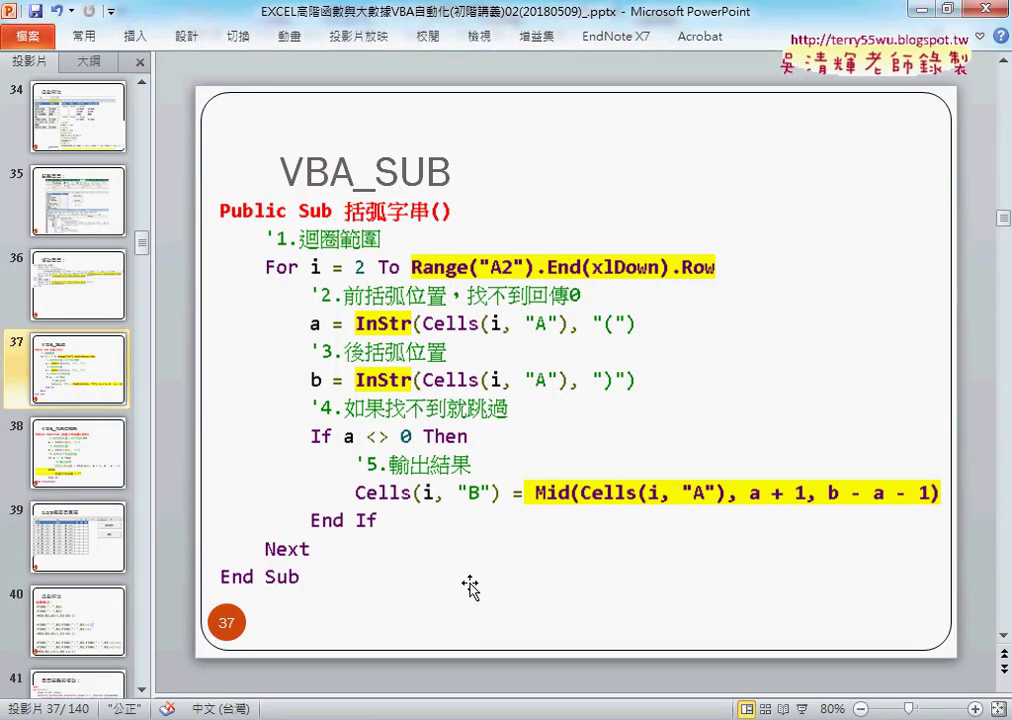
scroll(470, 587, down, 1)
scroll(470, 587, down, 1)
scroll(471, 583, down, 1)
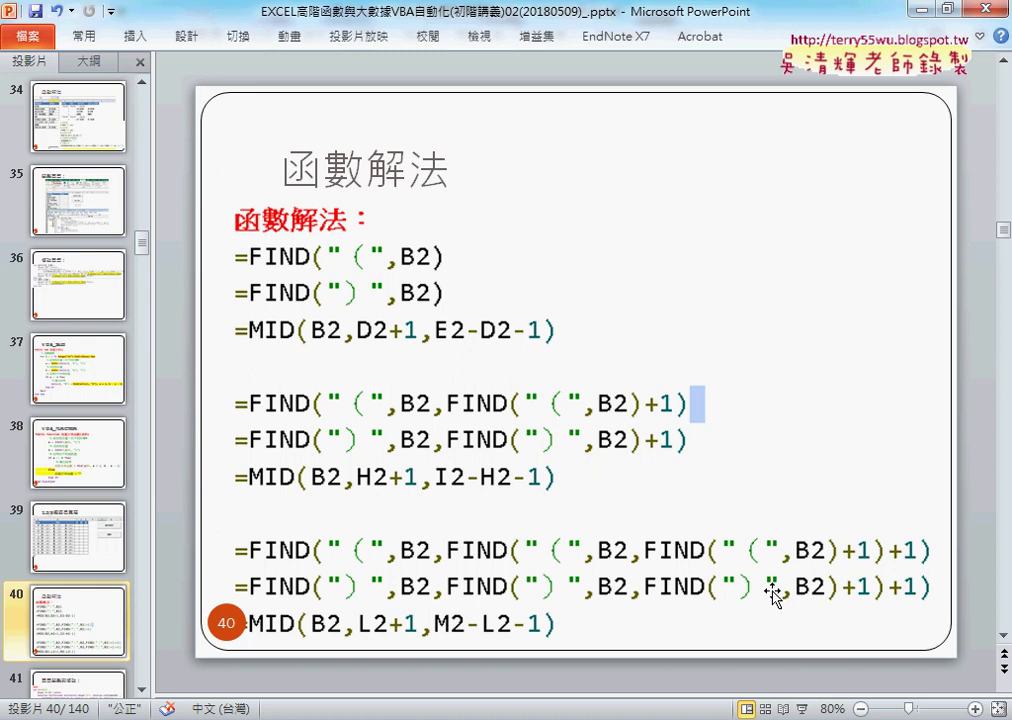
scroll(739, 591, down, 2)
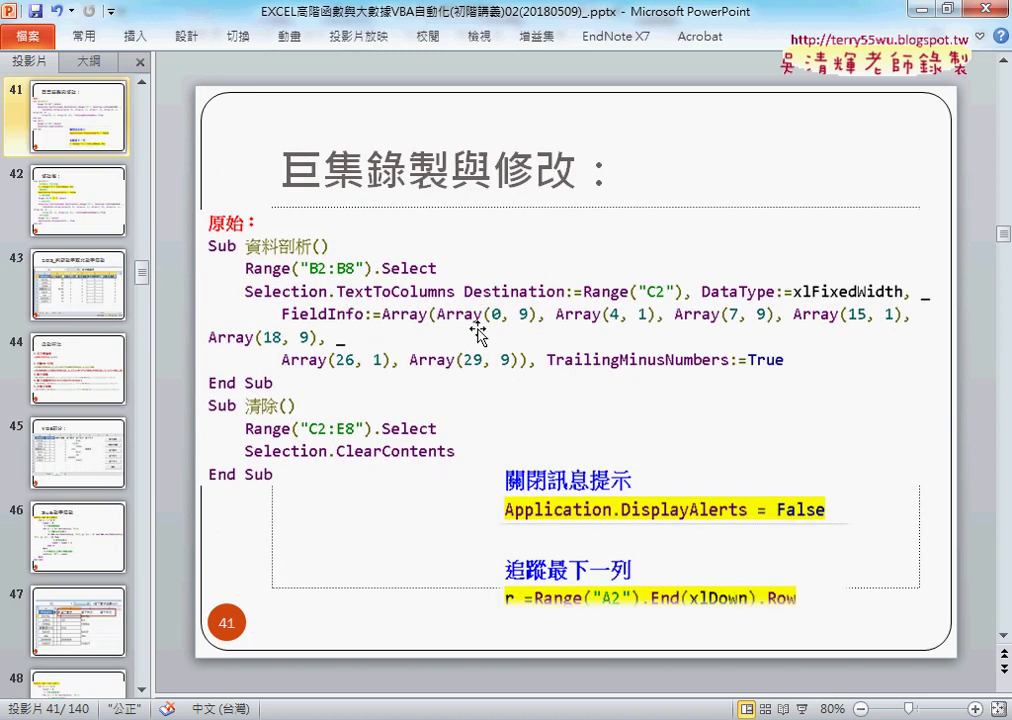
Cancel the unfinished FIND formula in C2 and select the 規格 cells B2:B8 on the 資料 tab.
key(alt+Tab)
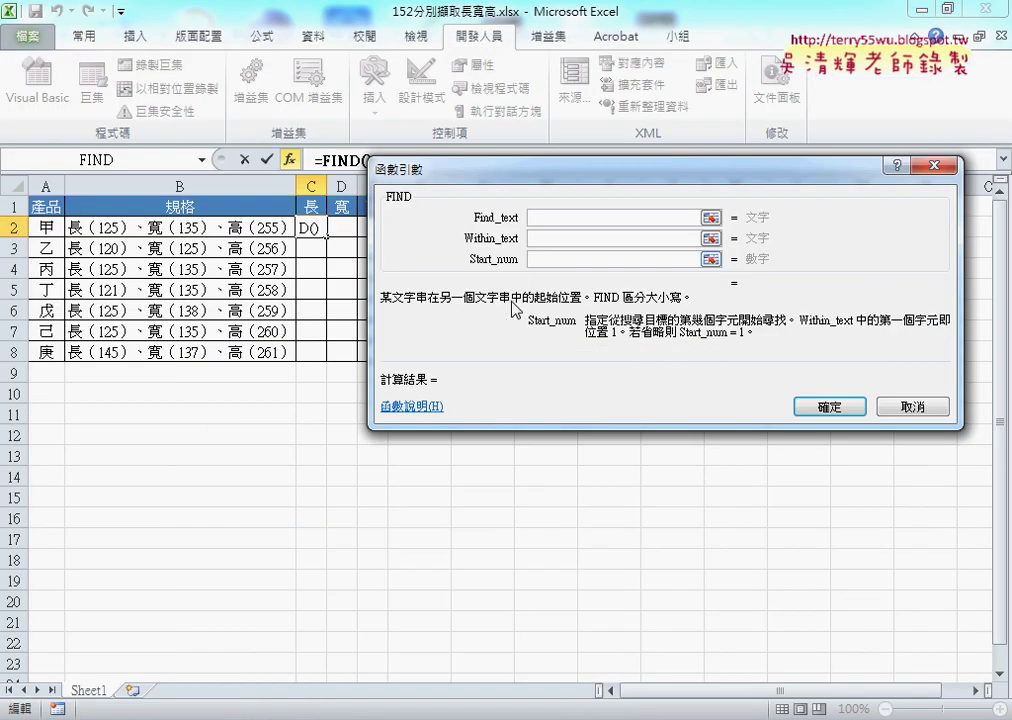
click(913, 407)
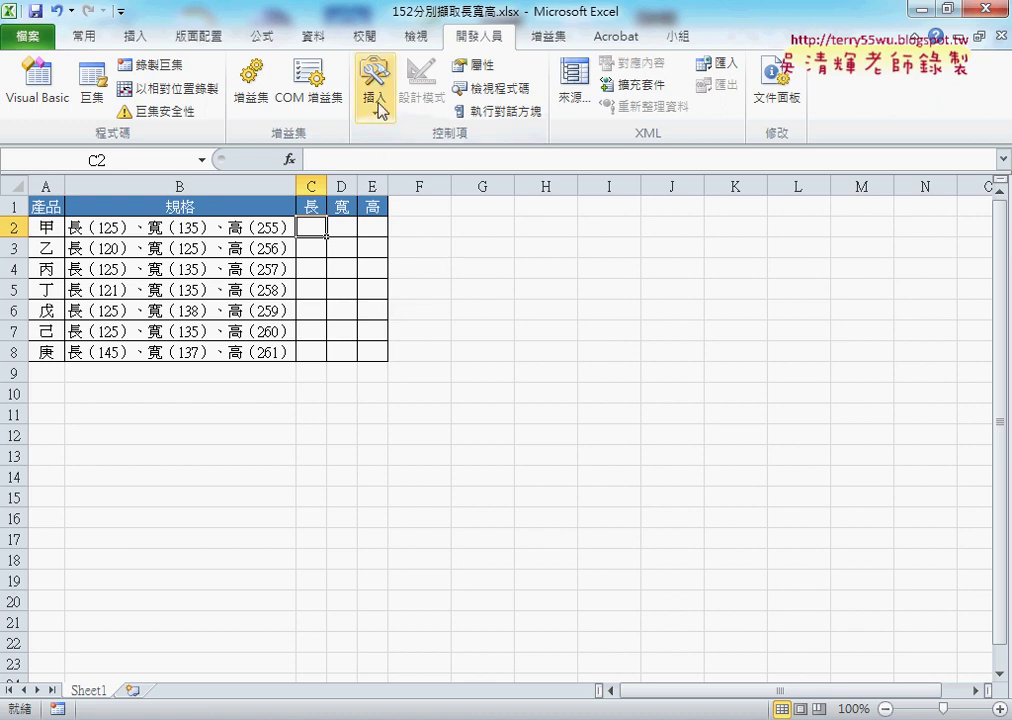
click(324, 40)
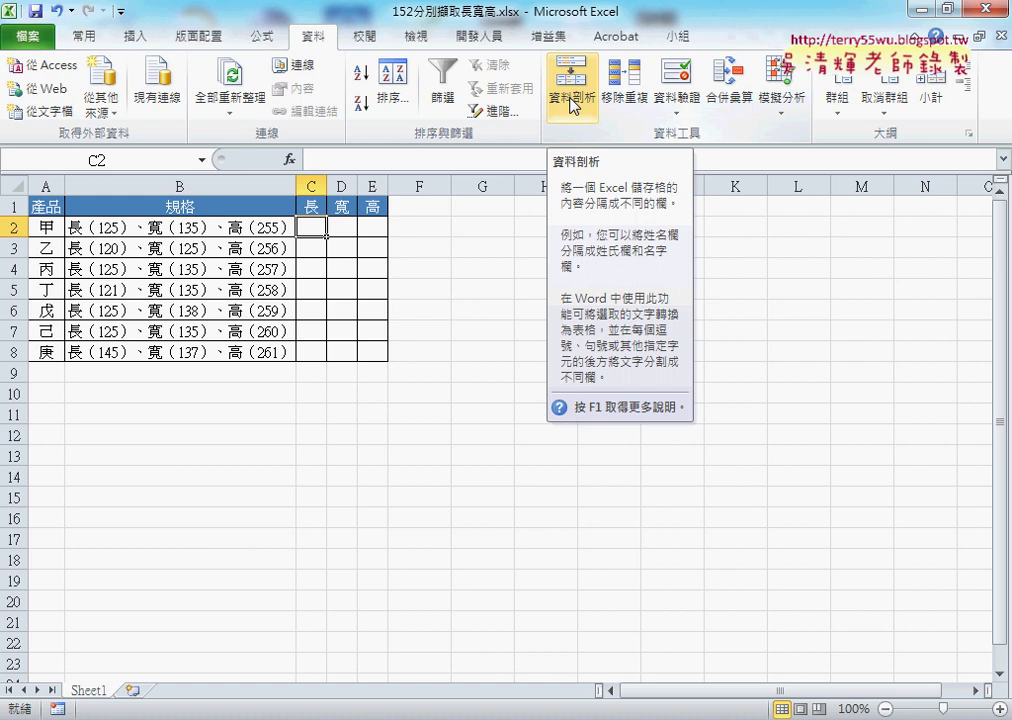
click(486, 267)
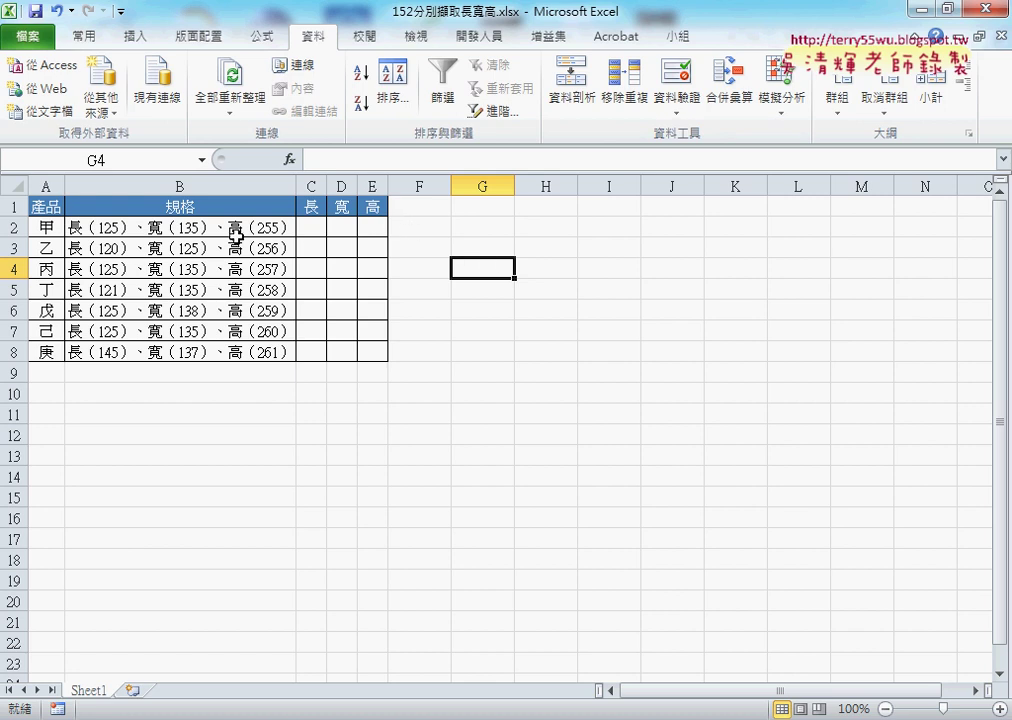
drag(237, 228, 234, 350)
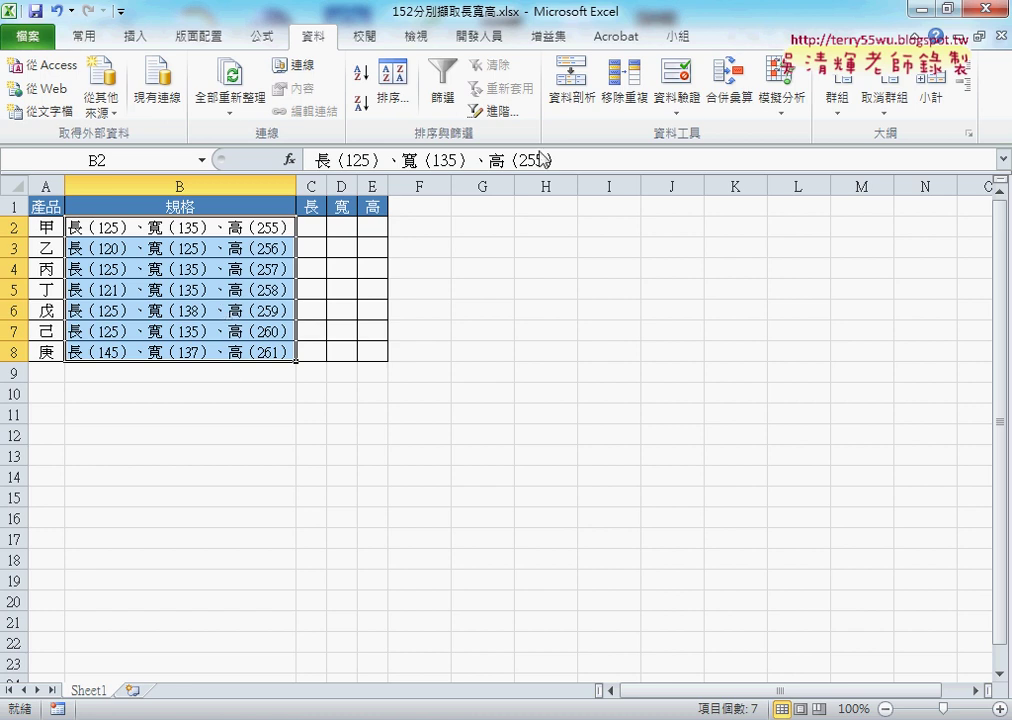
Start 資料剖析 on B2:B8, choose 固定寬度, and continue to step 2.
click(571, 97)
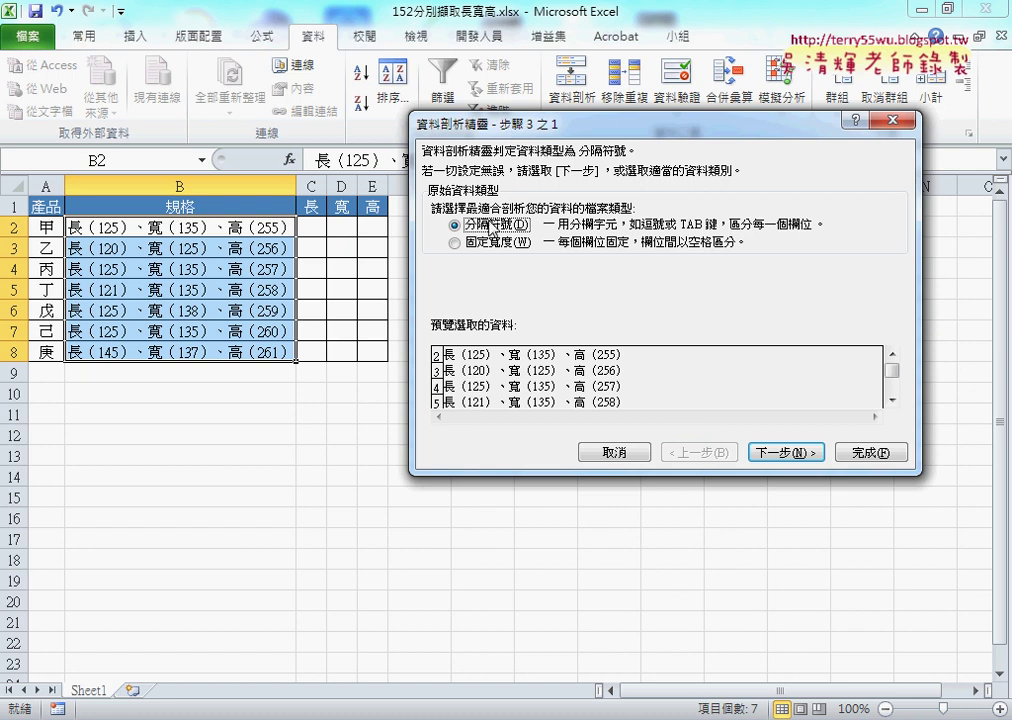
click(490, 242)
click(494, 227)
click(490, 243)
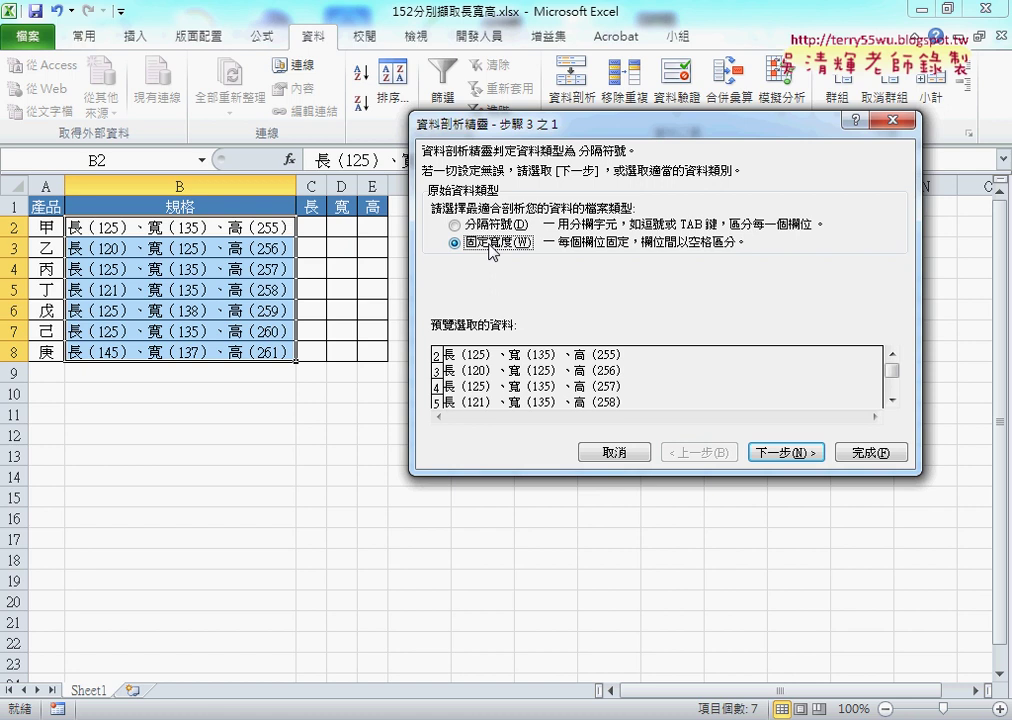
click(786, 453)
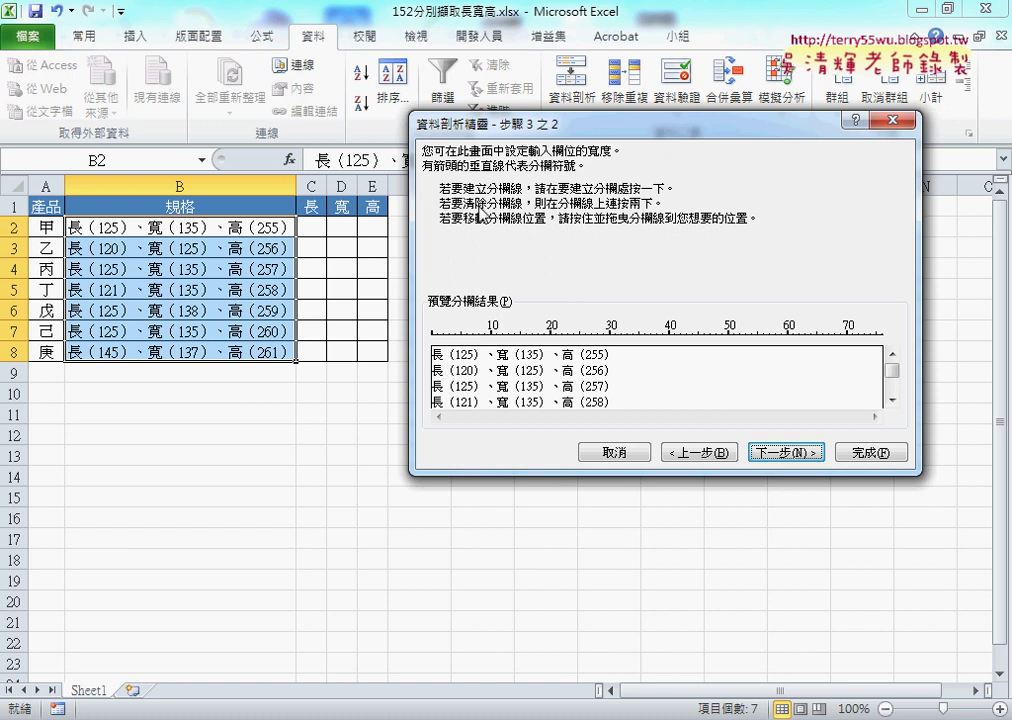
Place column breaks before and after 125, 135 and 255, then continue to step 3.
click(454, 336)
click(473, 338)
click(455, 338)
click(520, 358)
click(538, 358)
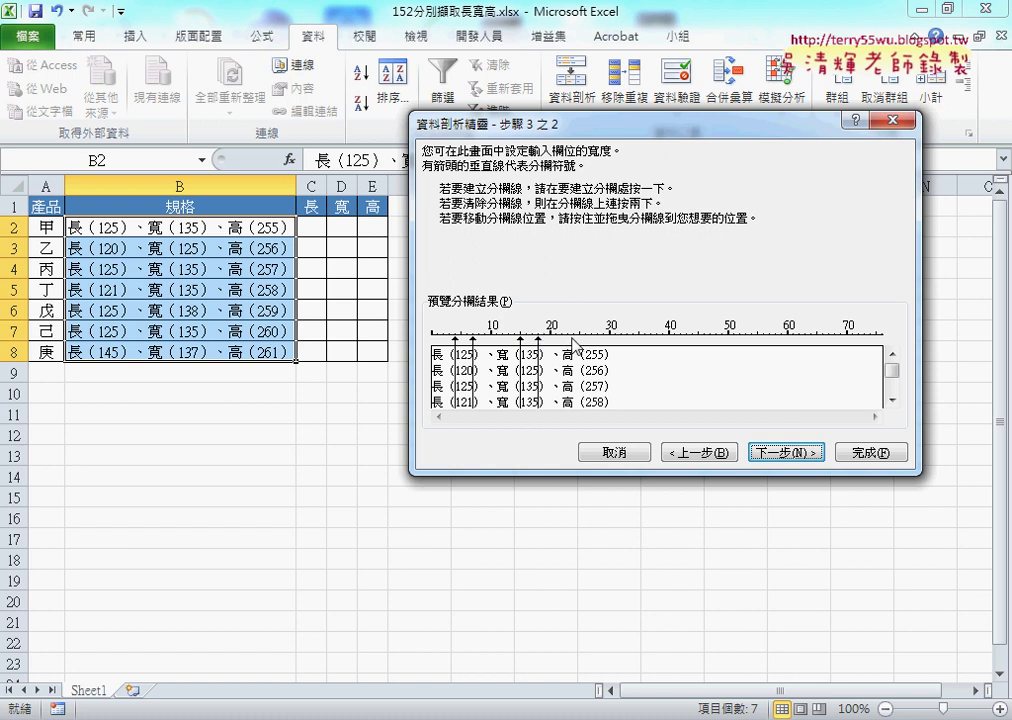
click(585, 340)
click(621, 343)
drag(622, 341, 605, 349)
click(783, 453)
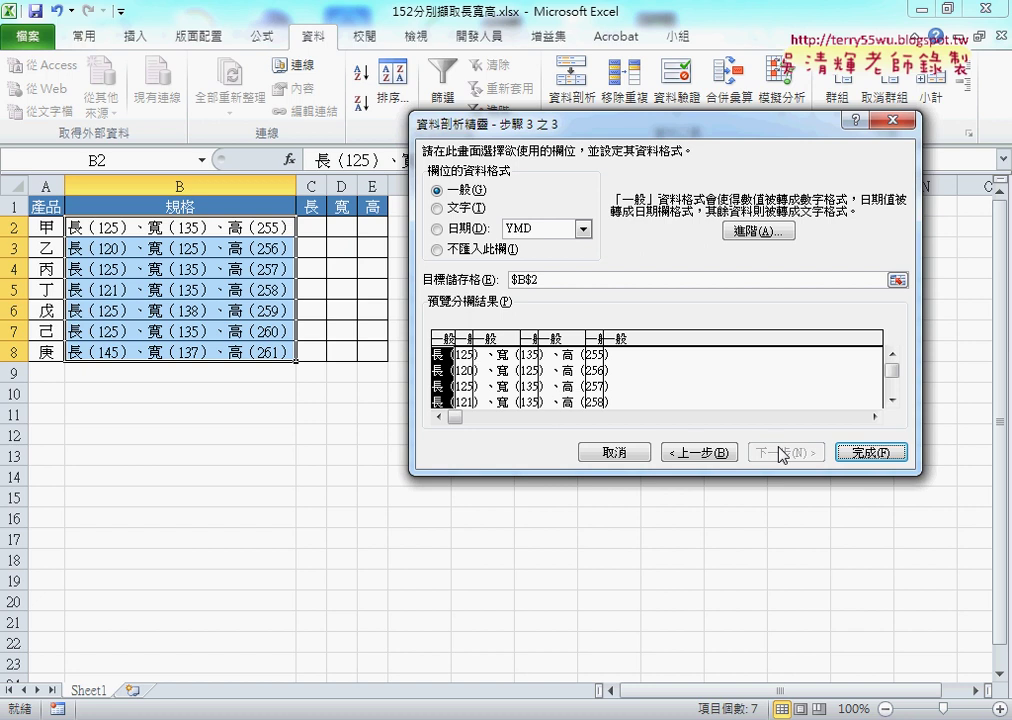
Set the label, 、寬, 、高 and trailing columns to 不匯入此欄 so they are skipped.
click(440, 250)
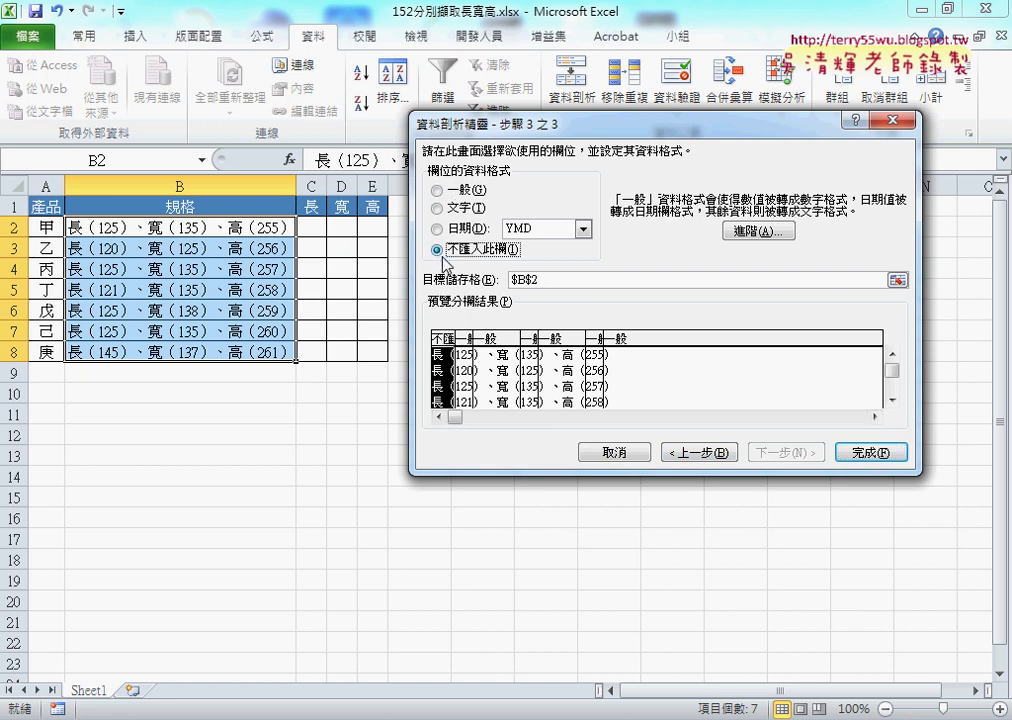
click(499, 378)
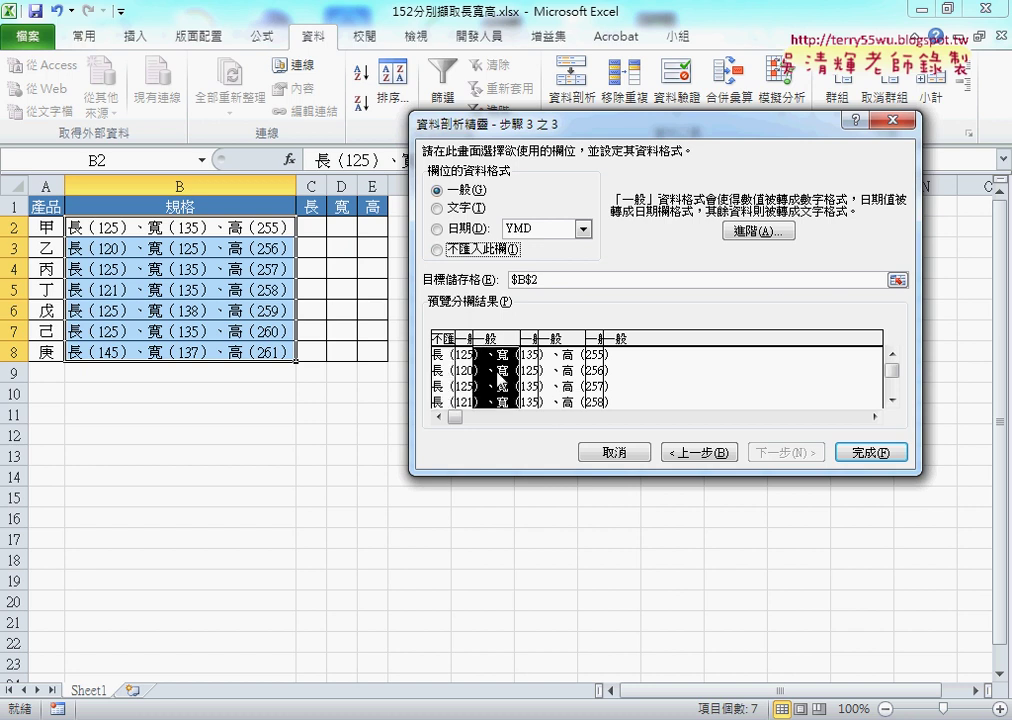
click(437, 250)
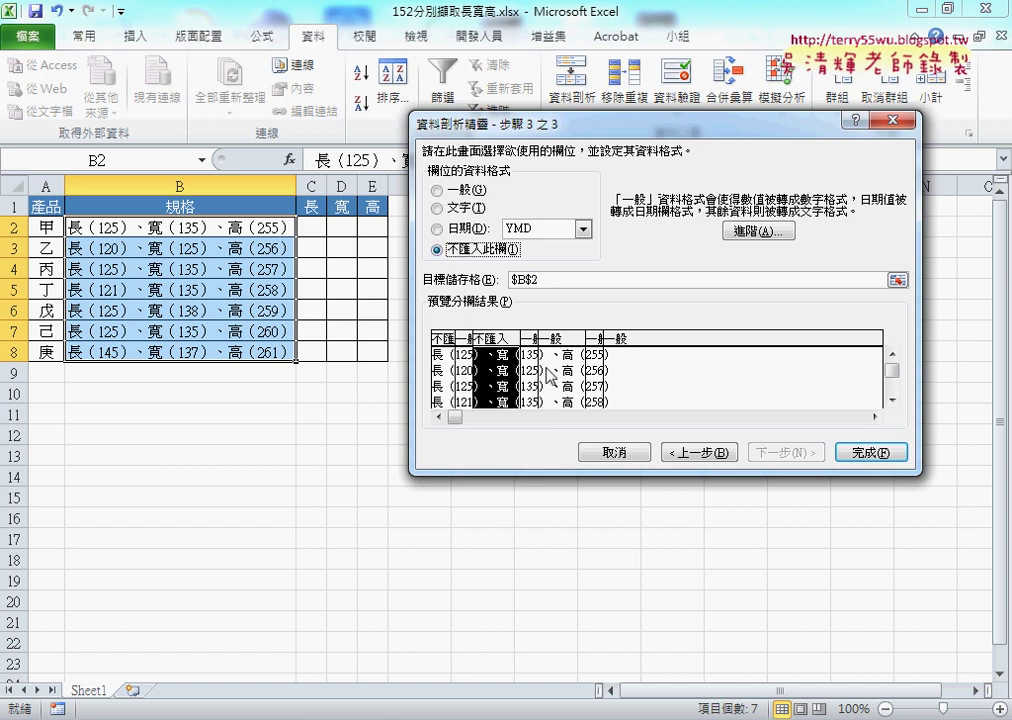
click(548, 372)
click(460, 250)
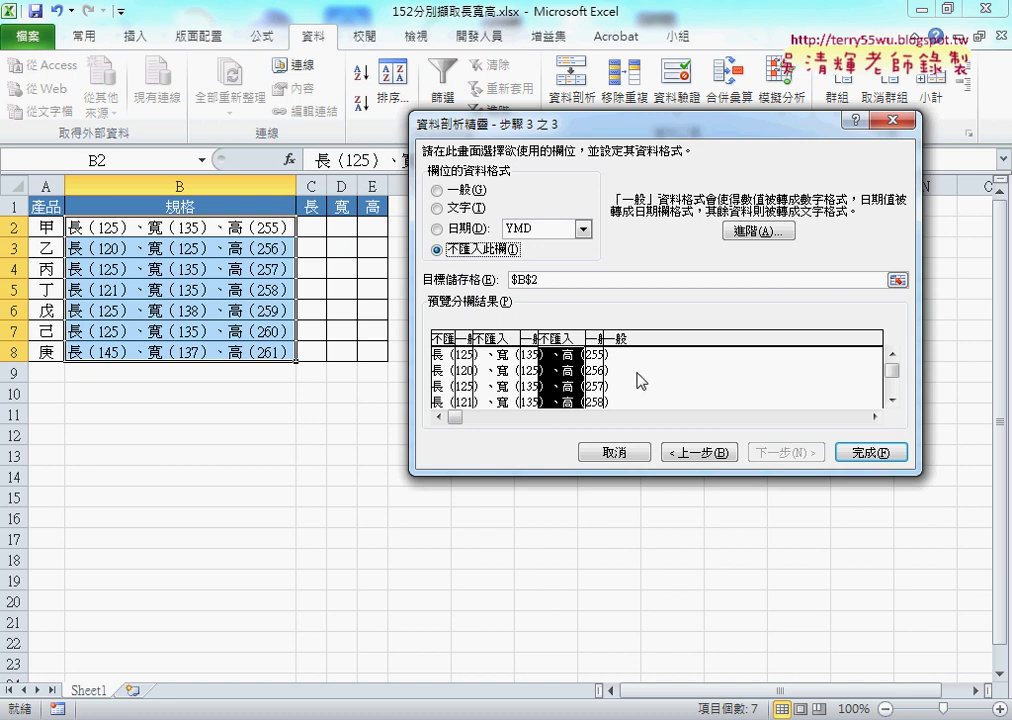
click(638, 372)
click(437, 250)
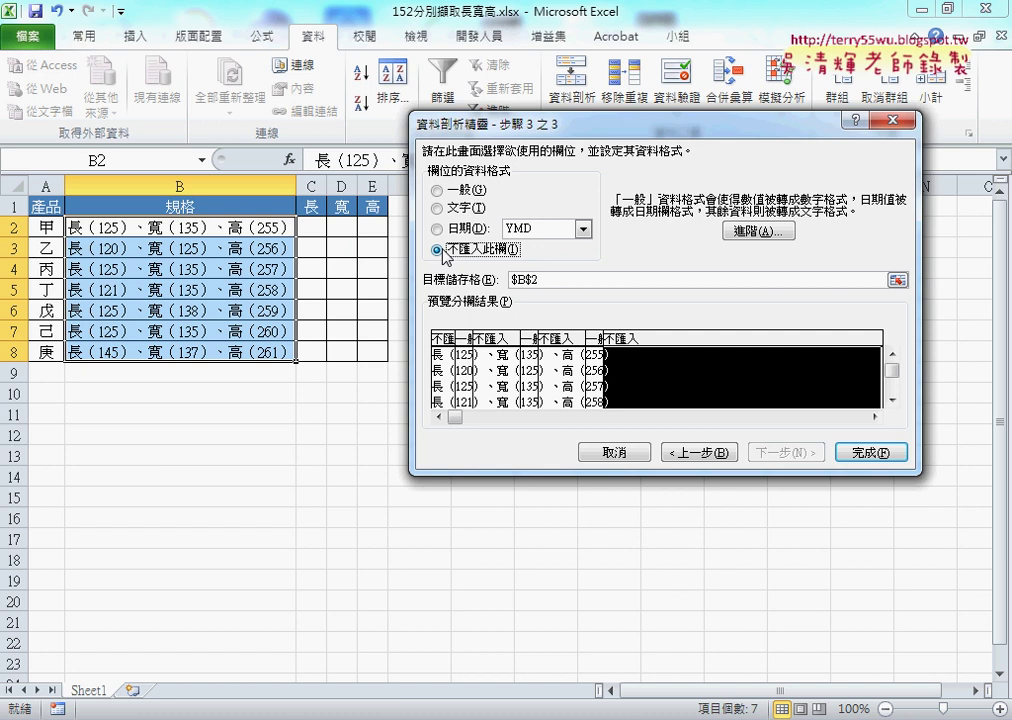
Set the split destination to $C$2 and finish the wizard.
click(540, 282)
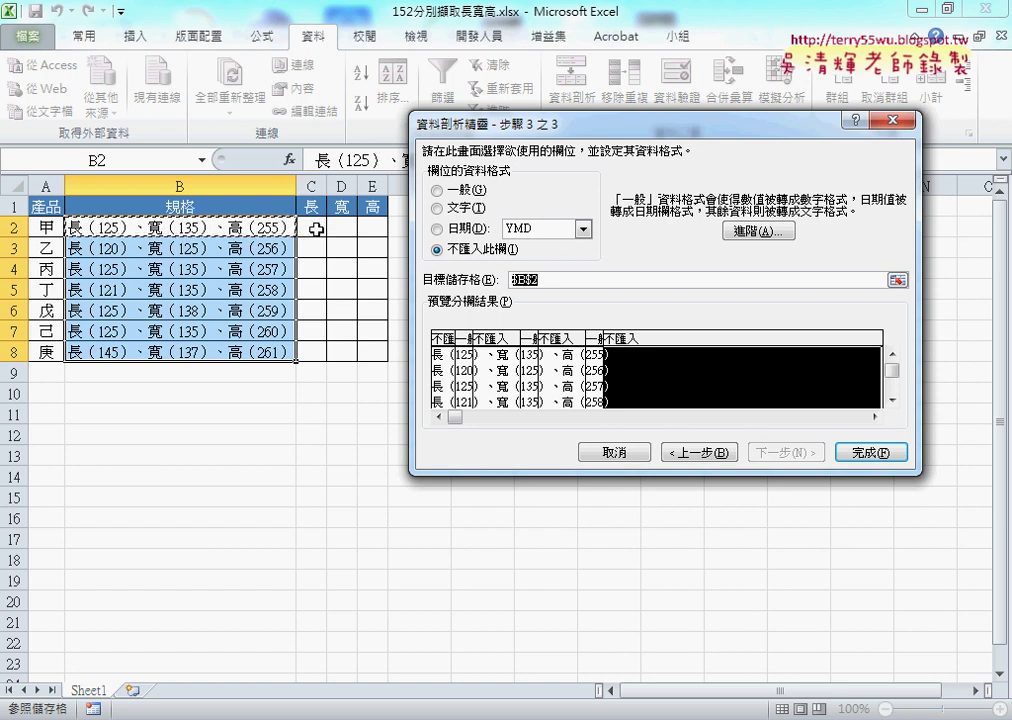
click(320, 232)
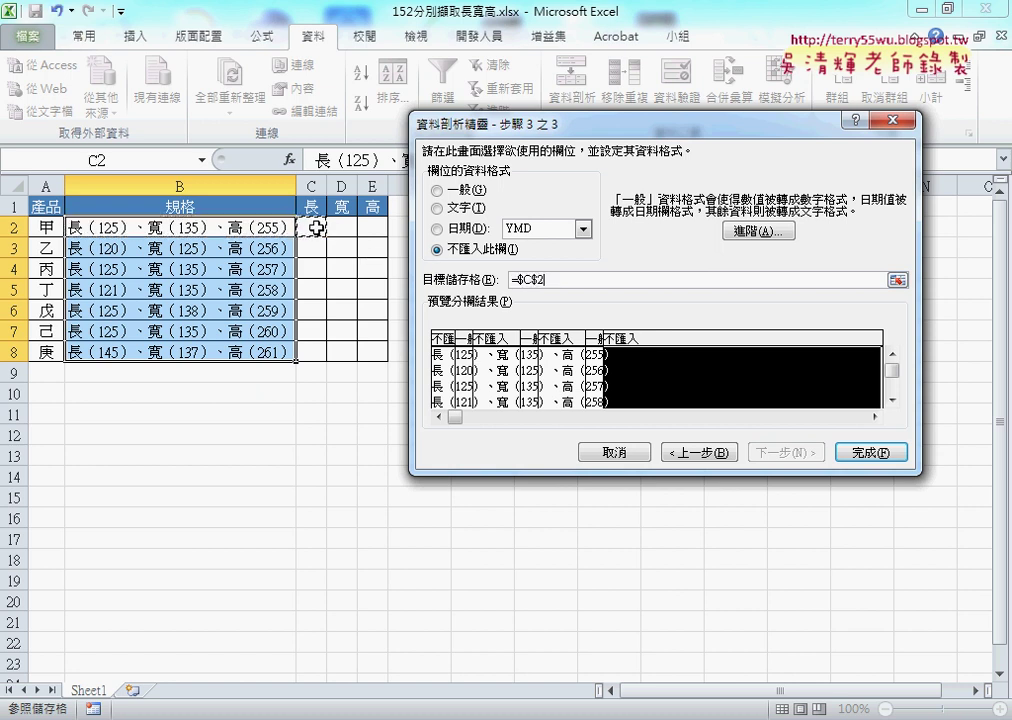
click(860, 454)
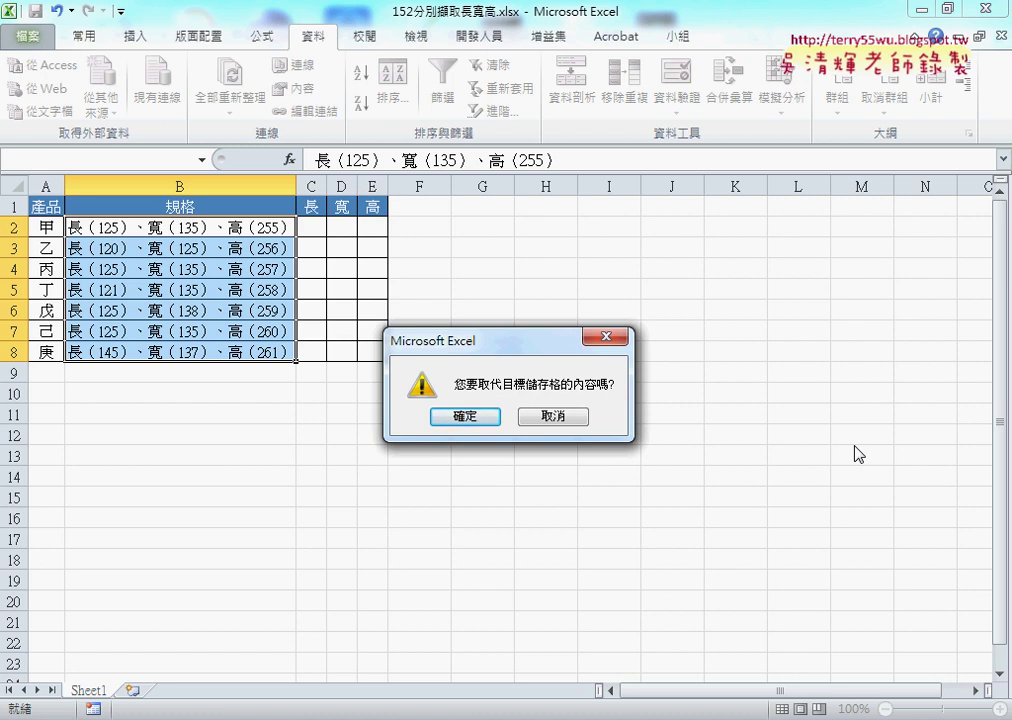
Confirm replacing the contents of C2:E8 with the split 長, 寬, 高 numbers.
click(463, 416)
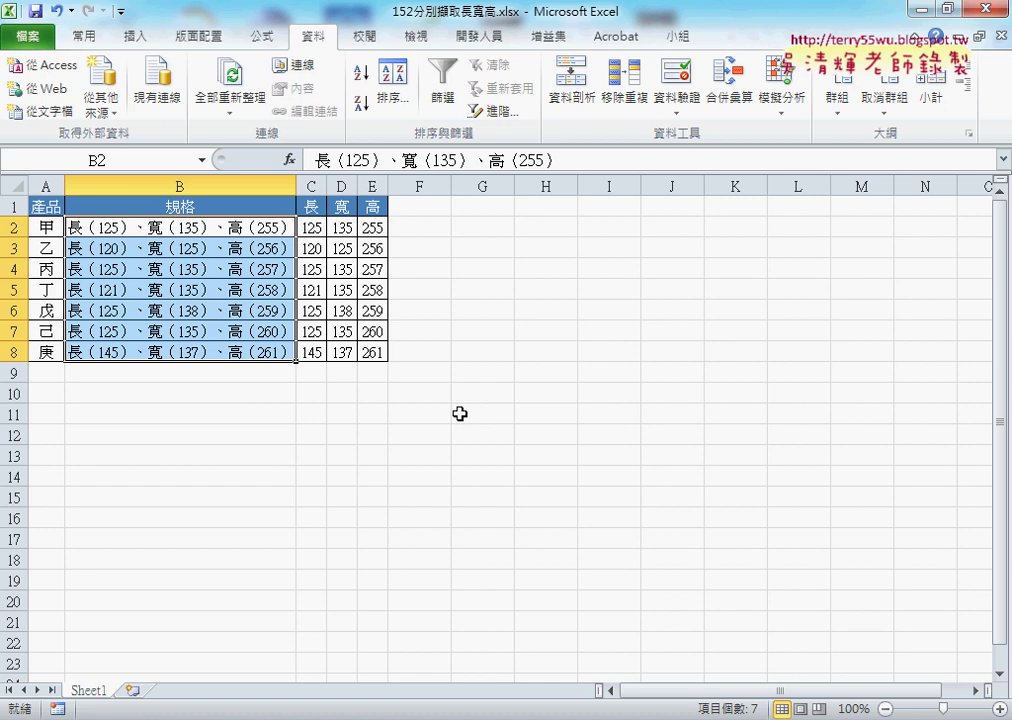
Clear the split 長, 寬, 高 numbers from C2:E8.
click(414, 268)
drag(315, 230, 377, 345)
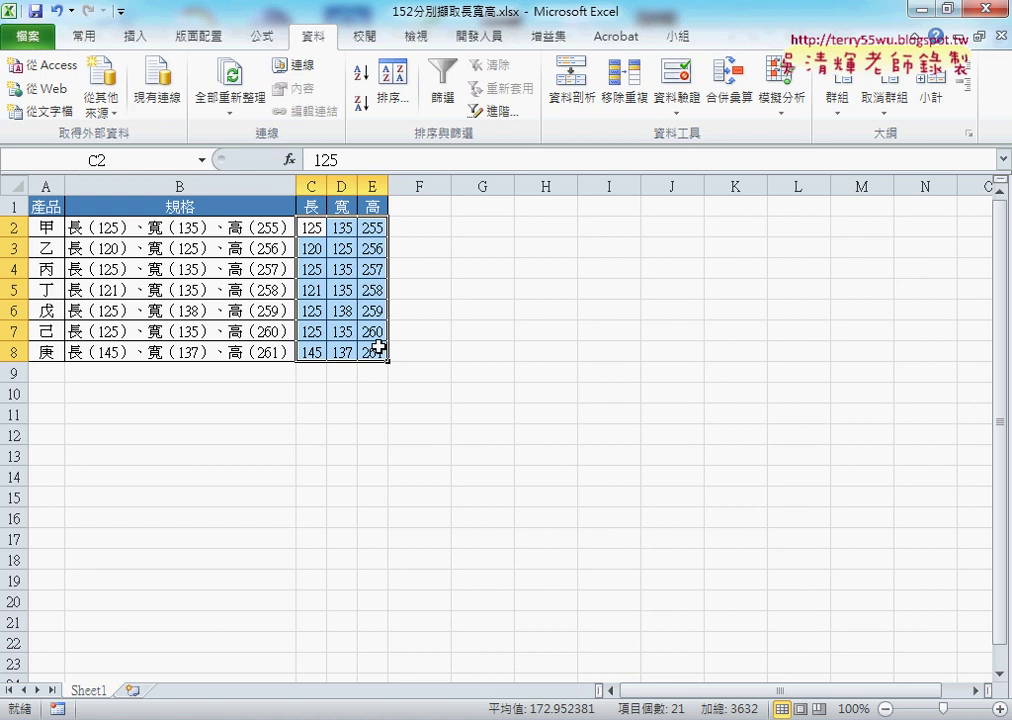
key(Delete)
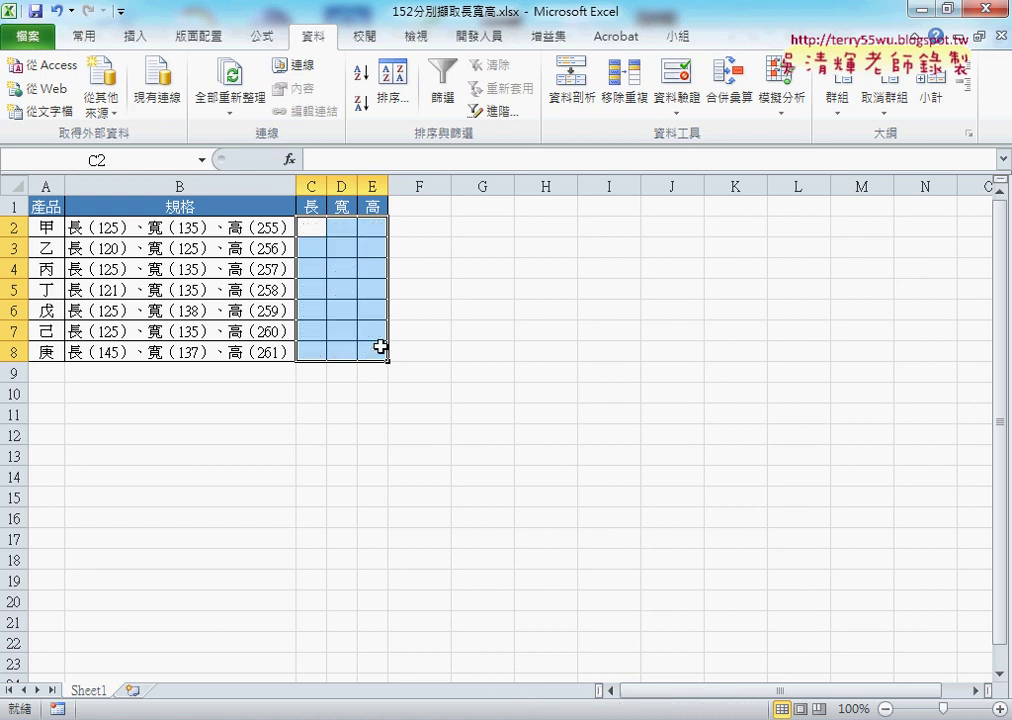
click(488, 352)
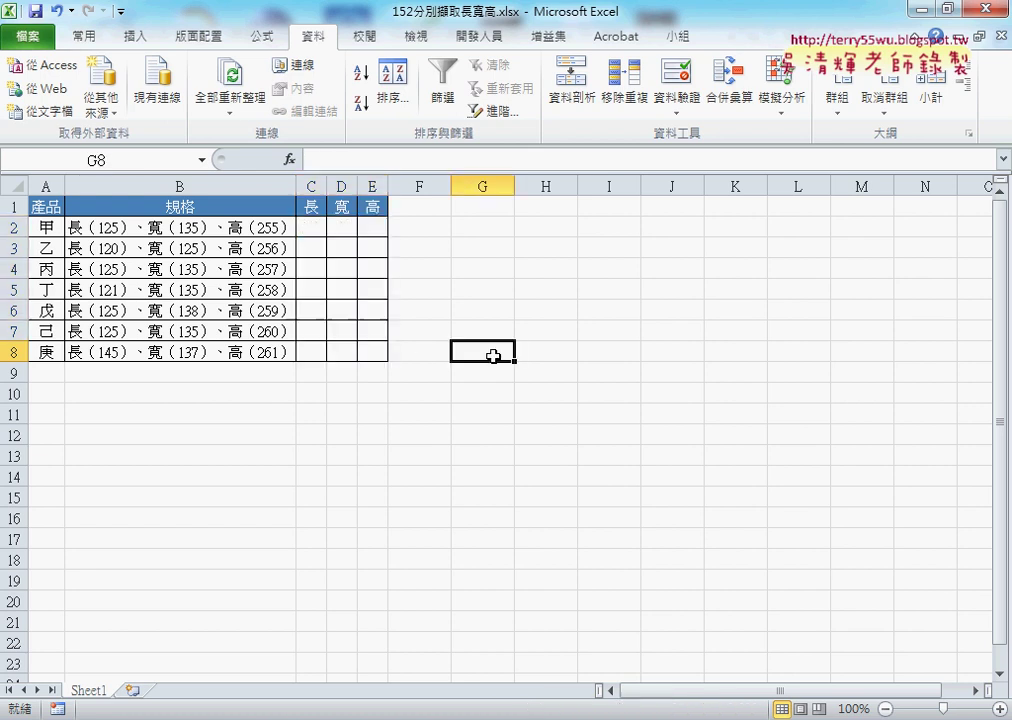
click(468, 250)
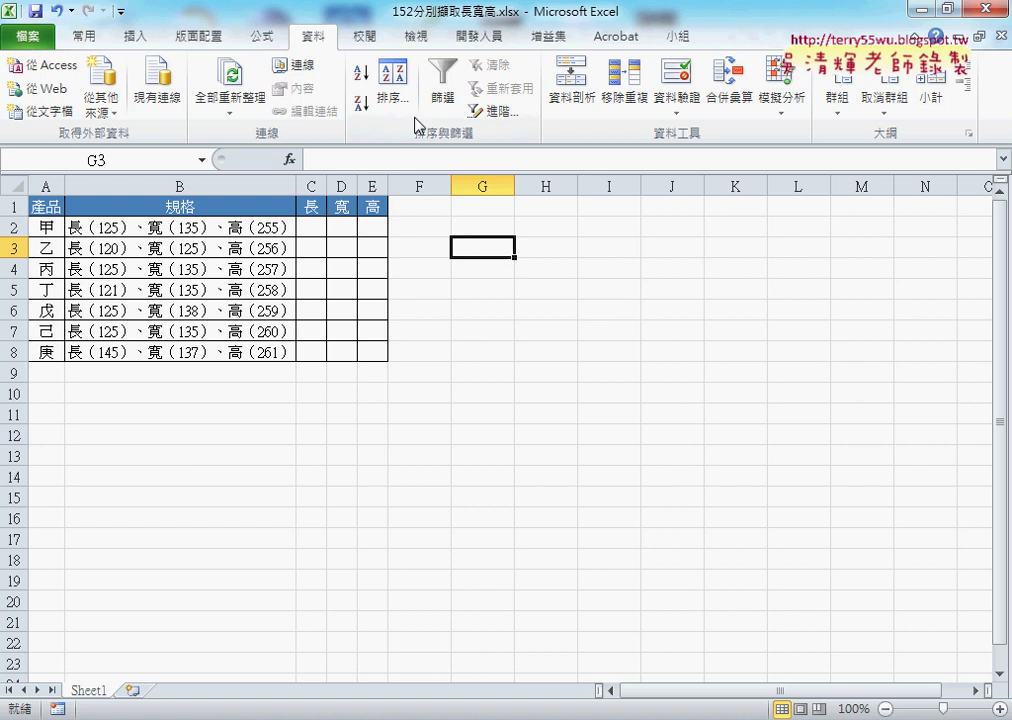
Start recording a new macro named 資料剖析 and select cell B2.
click(478, 38)
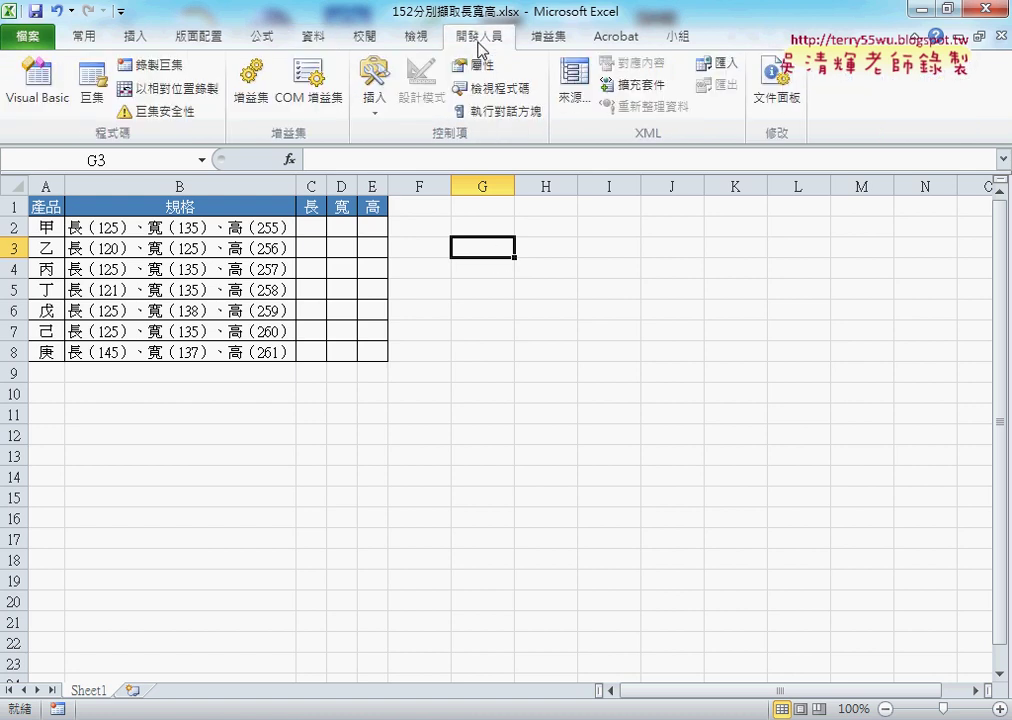
click(173, 73)
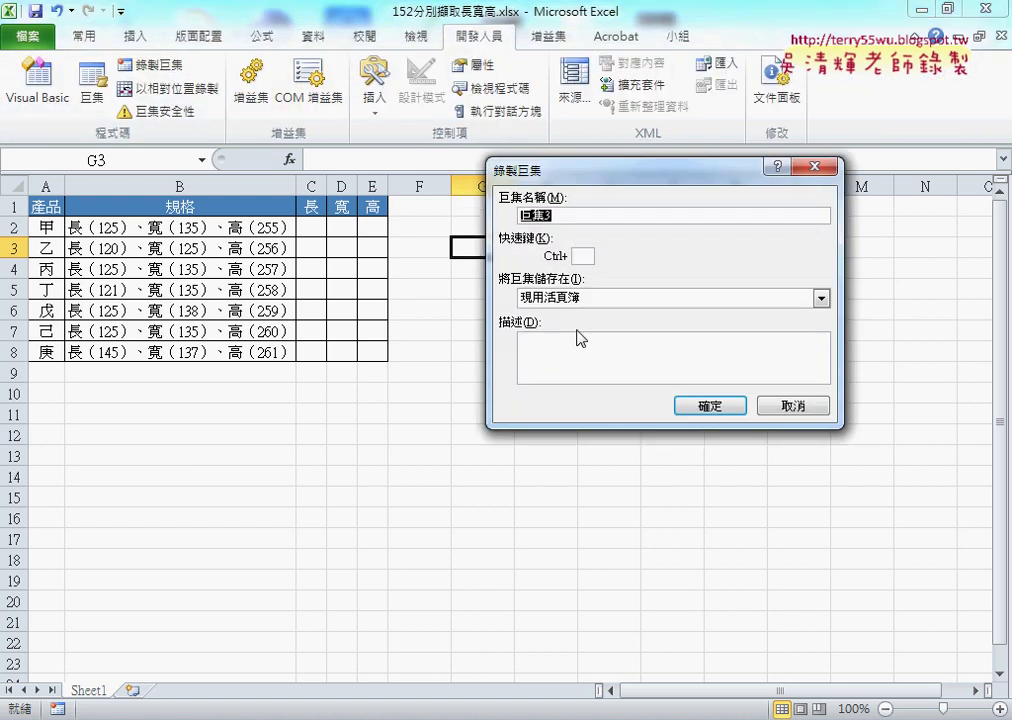
text(;)
key(BackSpace)
text(資料ㄆ頻繁)
key(Down)
key(Return)
key(Down)
key(Down)
key(Down)
key(Down)
key(Down)
key(Down)
key(Down)
key(Down)
key(Down)
key(Down)
key(Down)
key(Down)
key(Return)
key(Return)
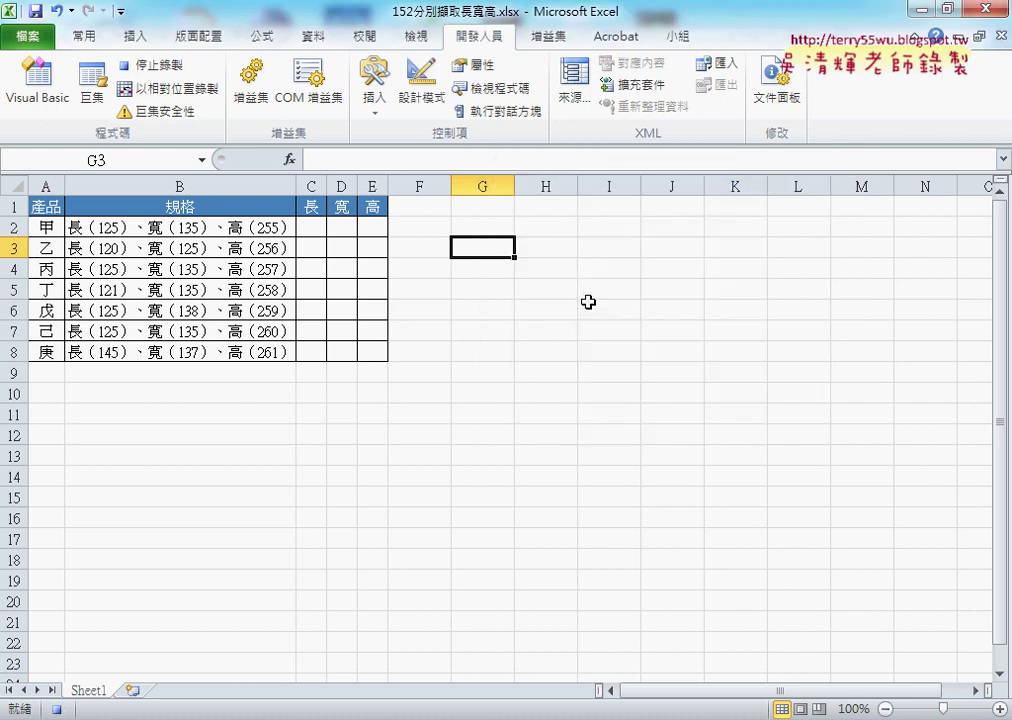
click(212, 231)
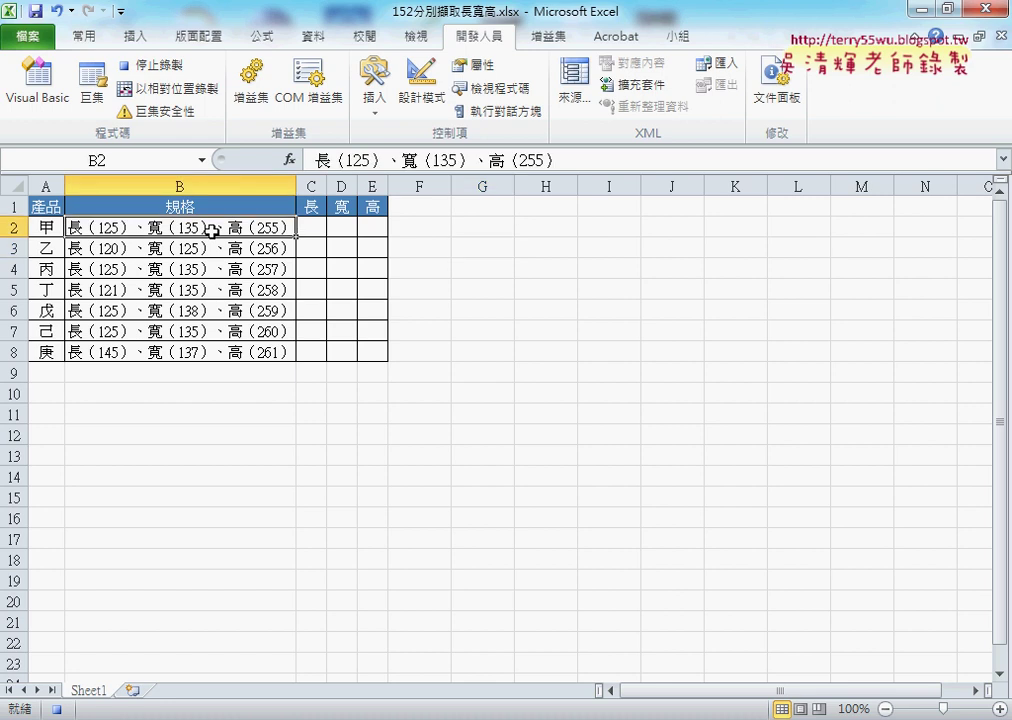
Run 資料剖析 on B2:B8 as fixed width, adding breaks around the length and width numbers.
key(ctrl+shift+Down)
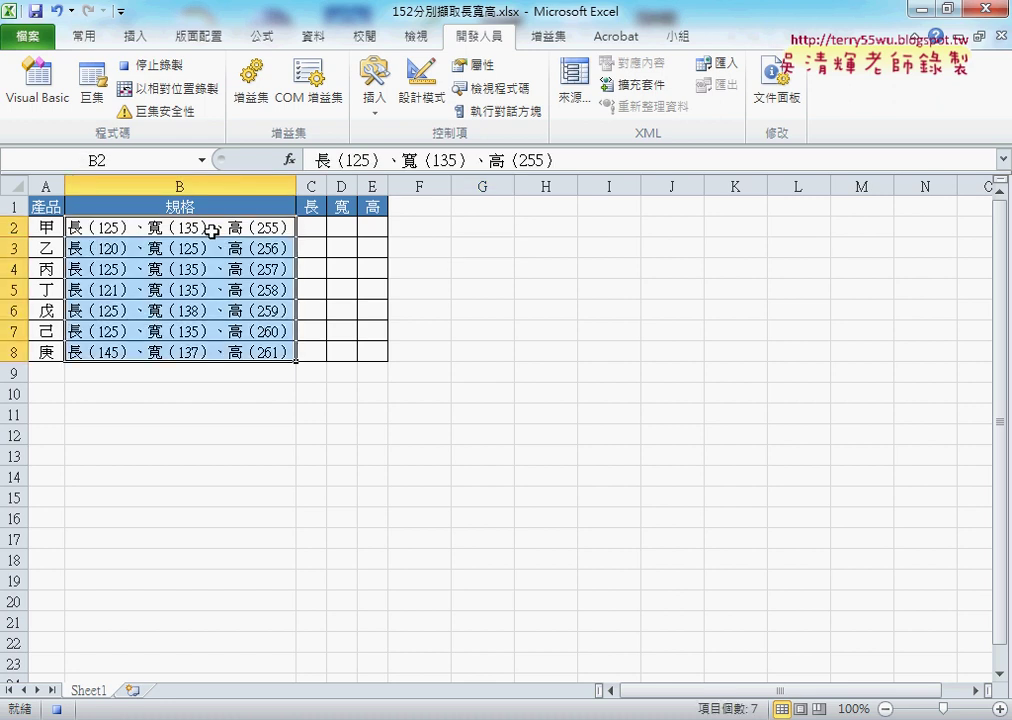
click(313, 36)
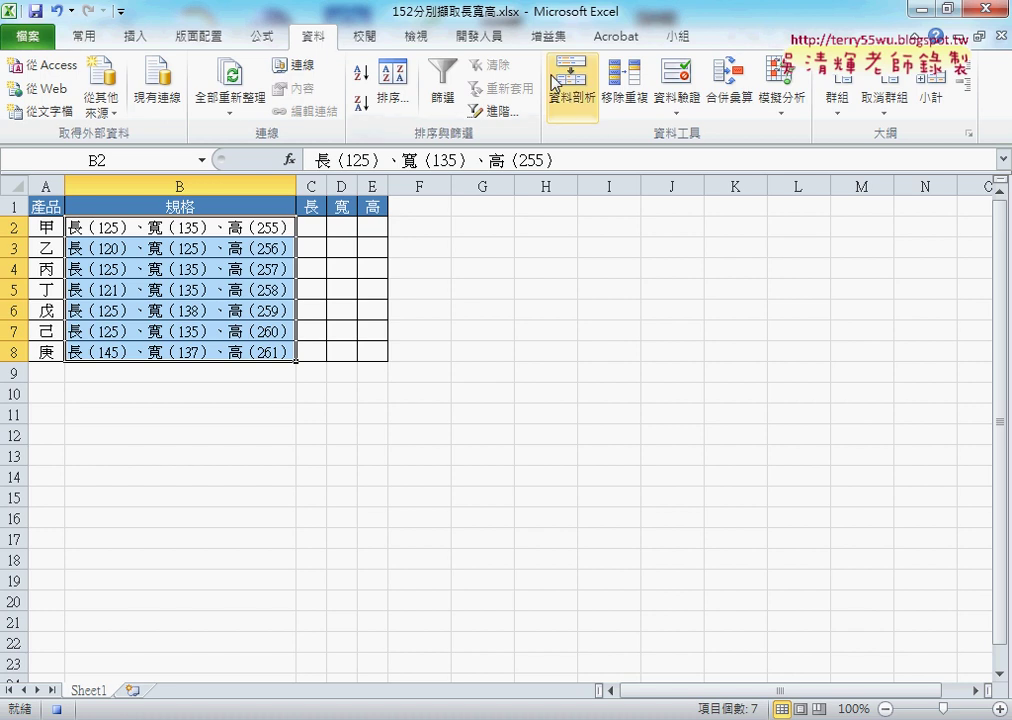
click(556, 84)
click(480, 243)
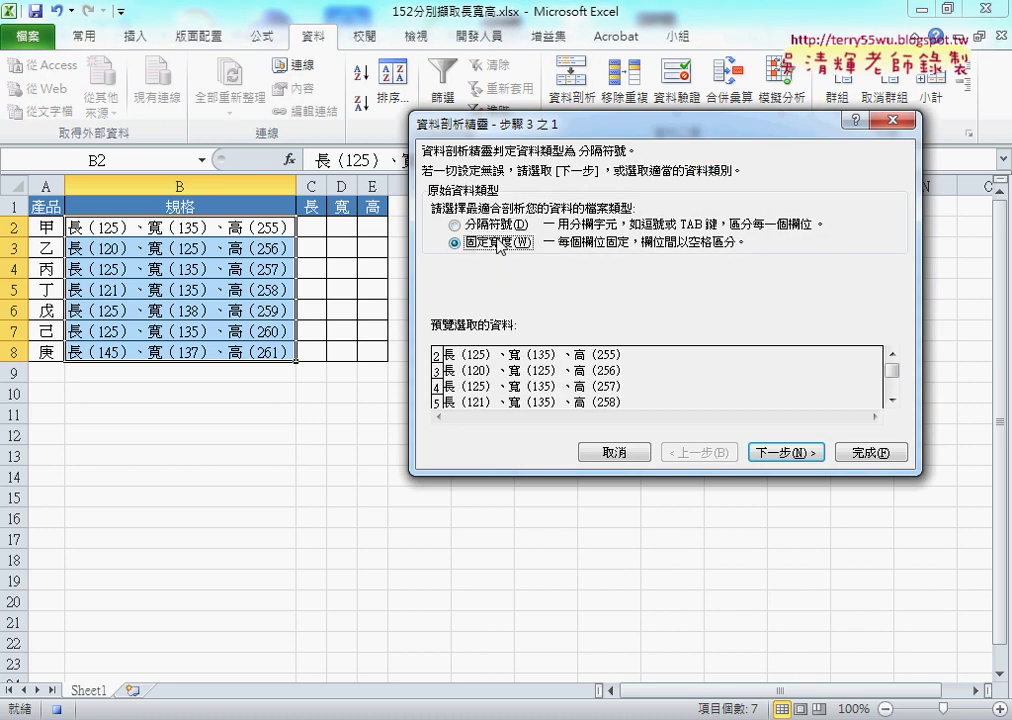
click(786, 451)
click(472, 340)
click(520, 340)
click(538, 340)
click(586, 340)
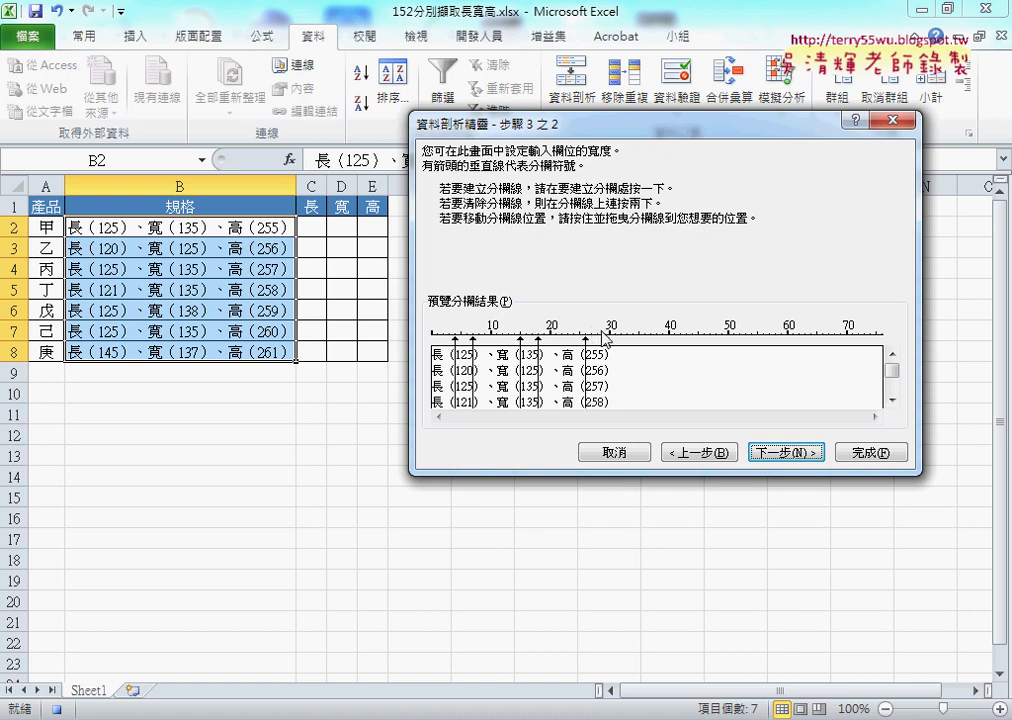
Skip the 長, 、寬, 、高 label and trailing columns, output to C2, and finish, replacing existing contents.
click(783, 452)
click(480, 250)
click(495, 370)
click(470, 250)
click(562, 370)
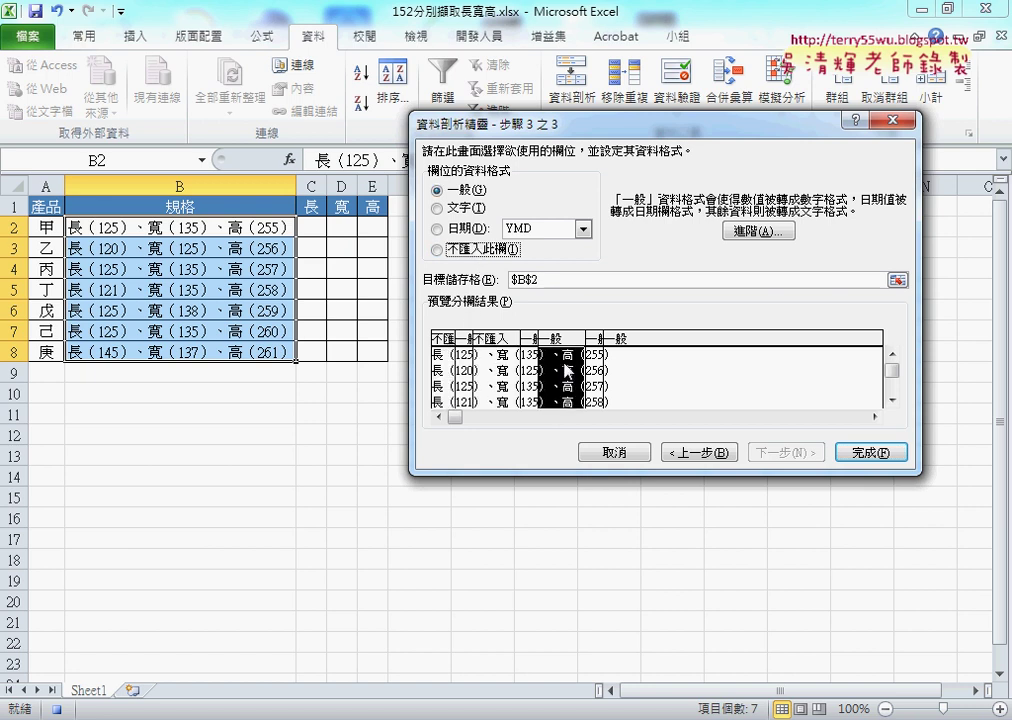
click(482, 250)
click(665, 382)
click(490, 250)
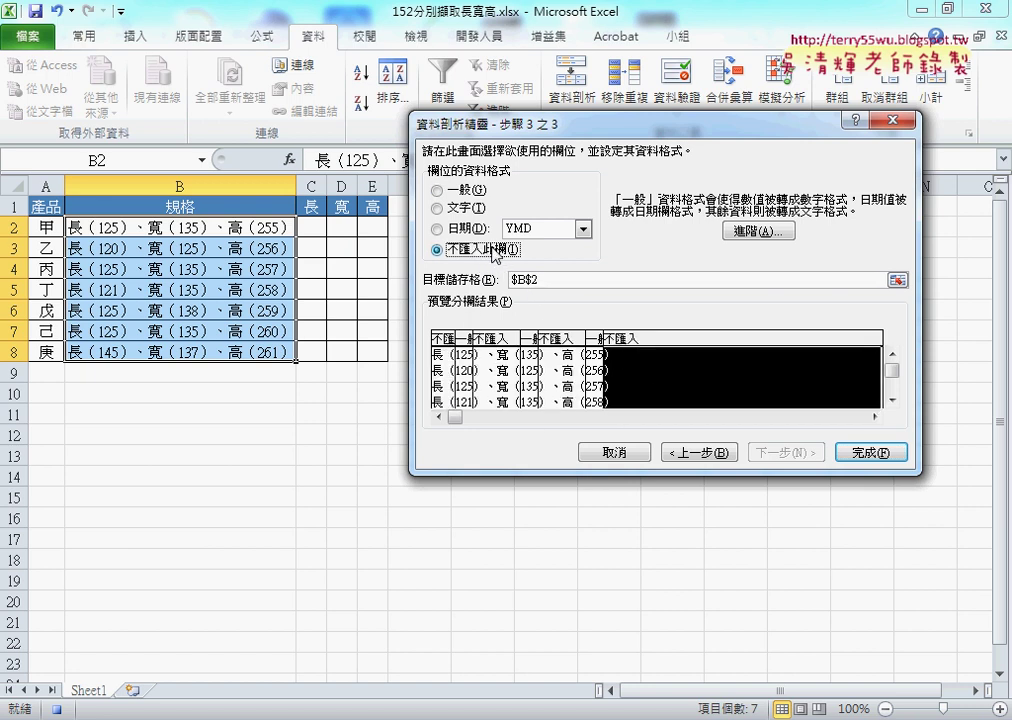
key(Tab)
click(316, 228)
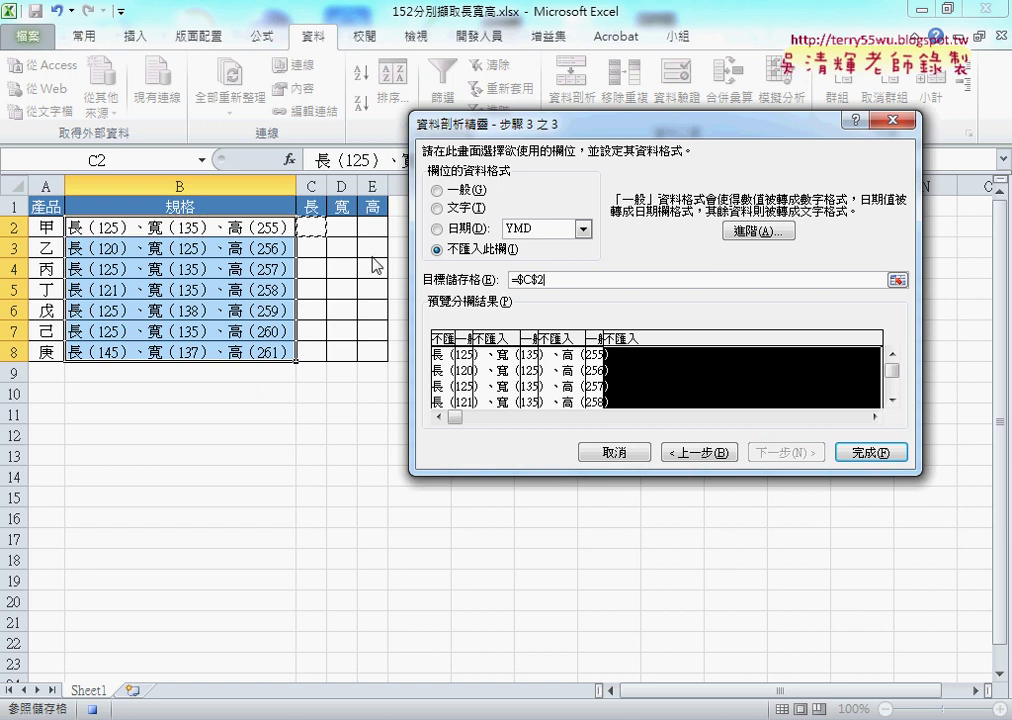
click(868, 452)
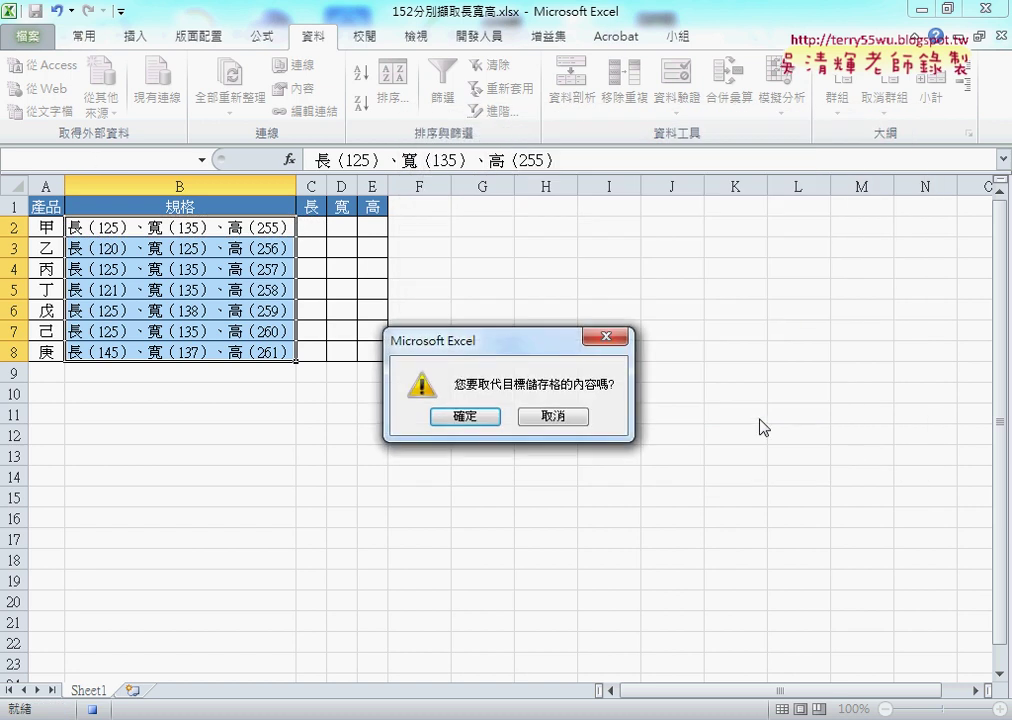
click(466, 416)
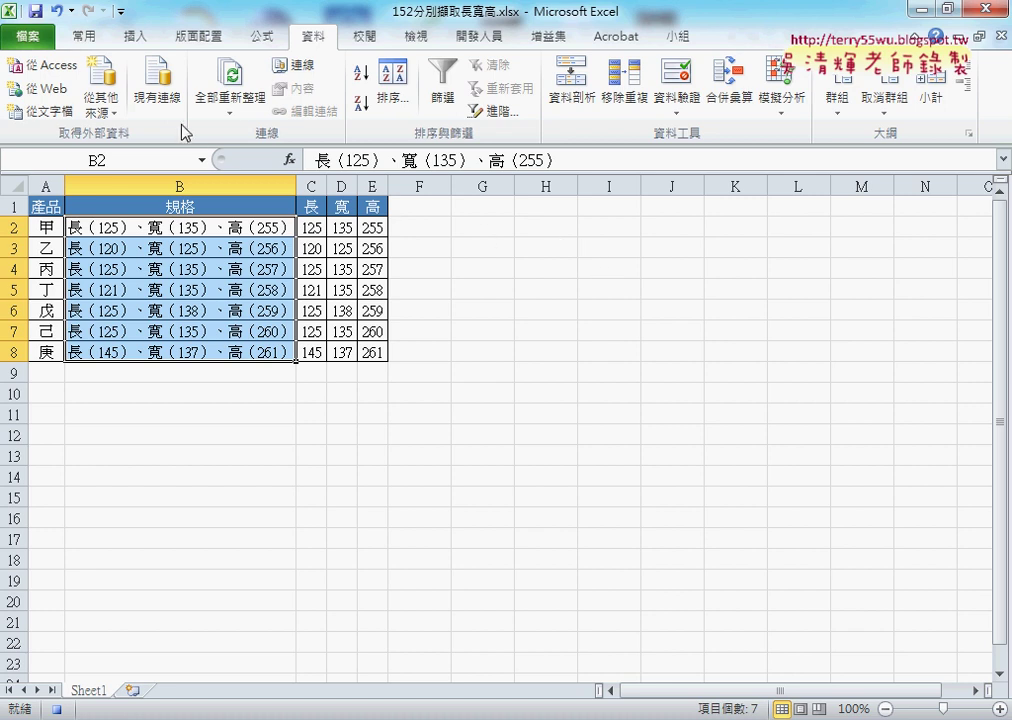
Stop the 資料剖析 recording, begin recording a macro named 清除, and select C2.
click(480, 38)
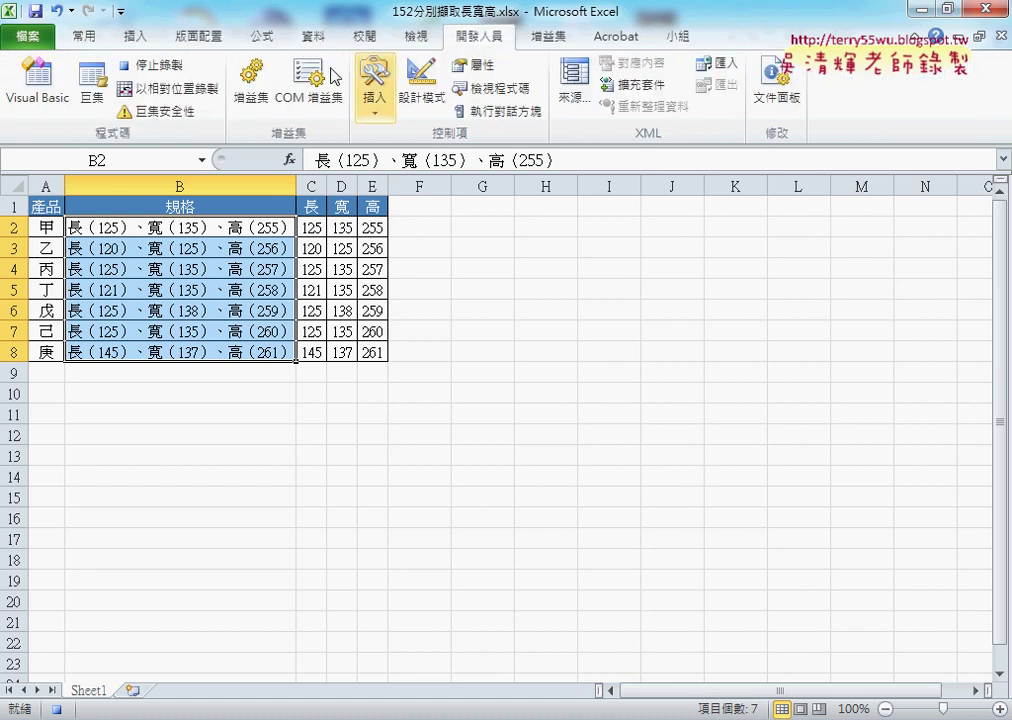
click(164, 70)
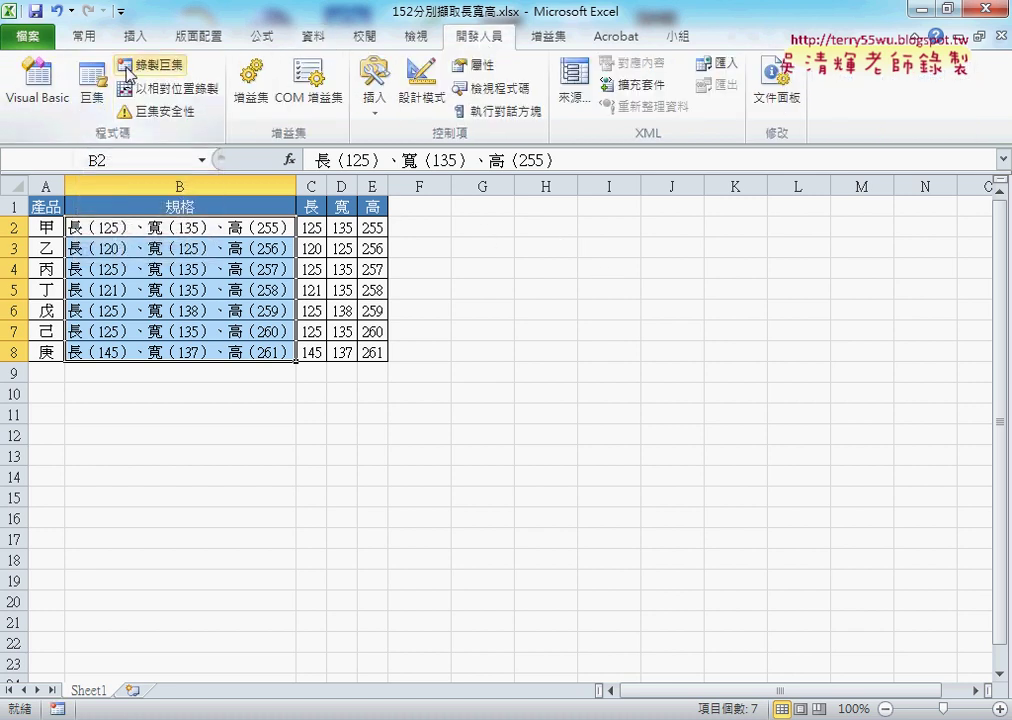
click(140, 67)
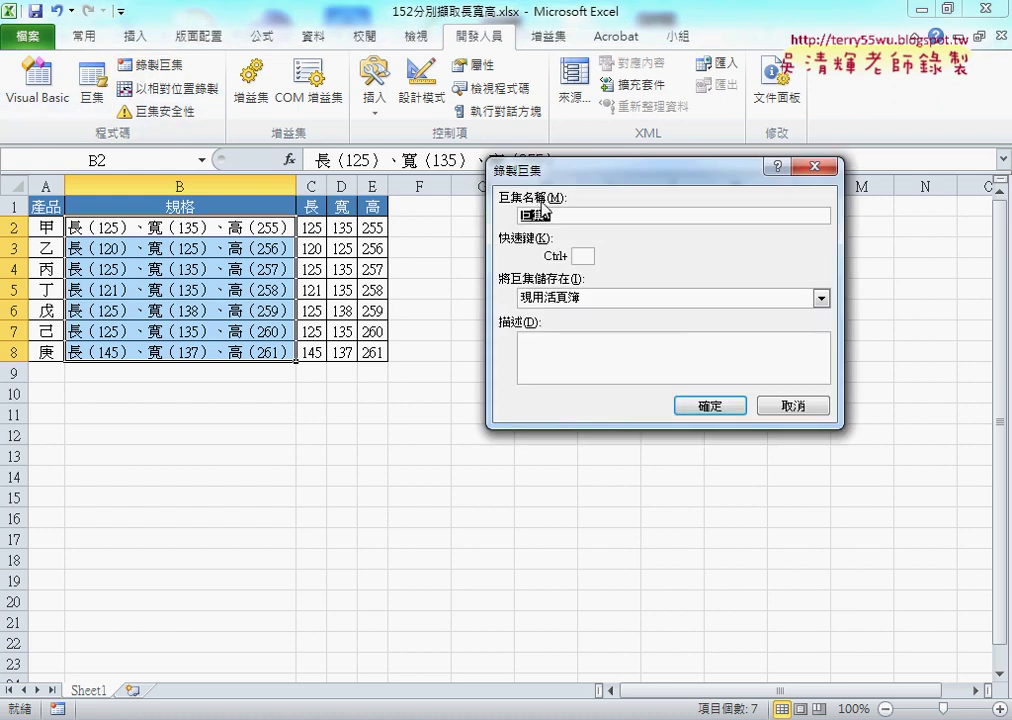
text(ㄑ)
text(清除)
click(695, 405)
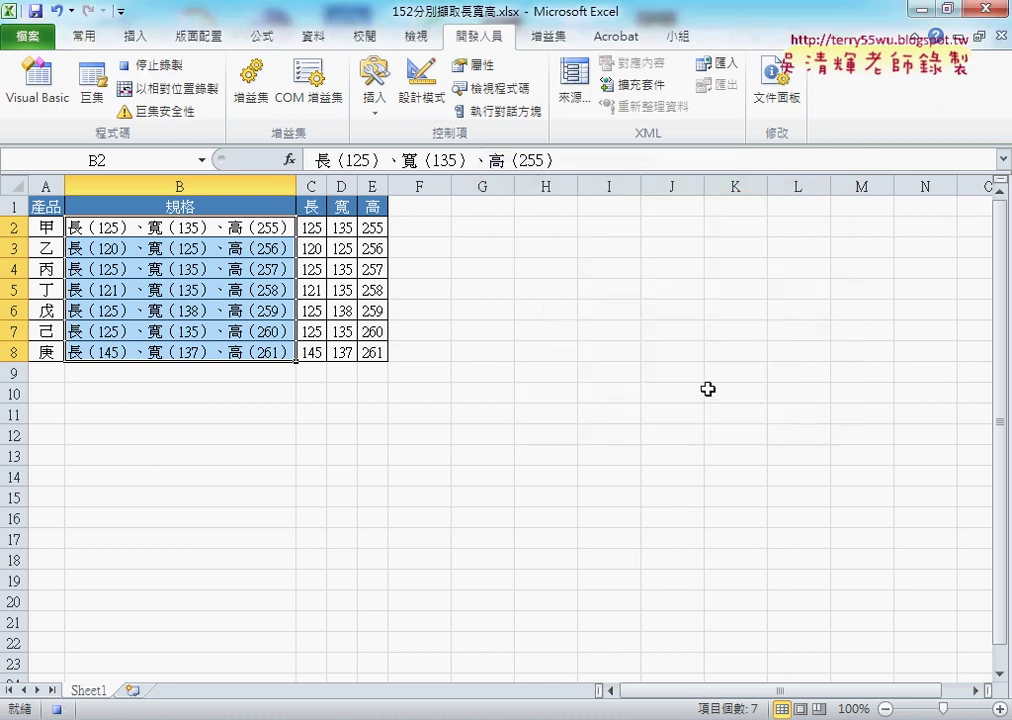
click(313, 230)
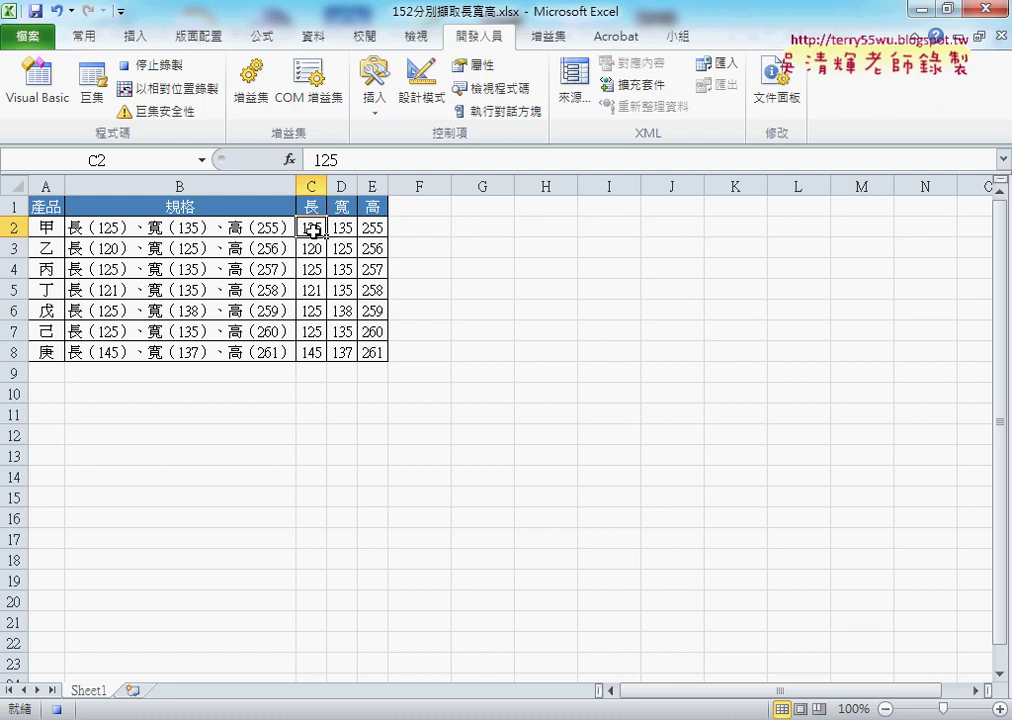
Select C2:E8 with keyboard shortcuts and delete its 長, 寬, 高 values.
key(shift+Right)
key(shift+Right)
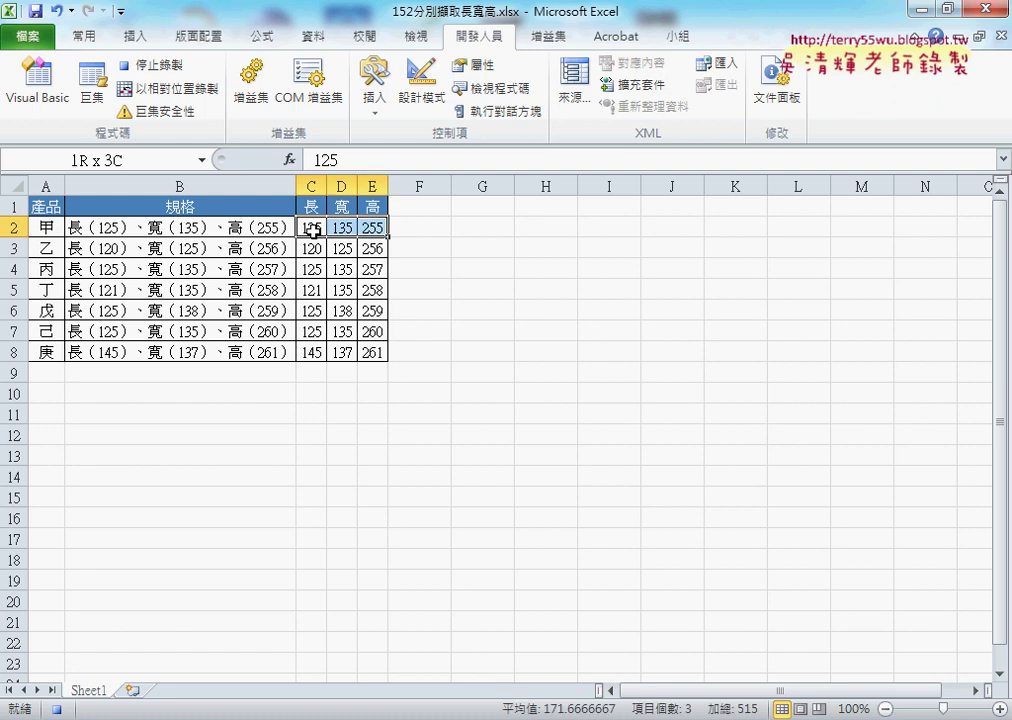
key(ctrl+shift+Down)
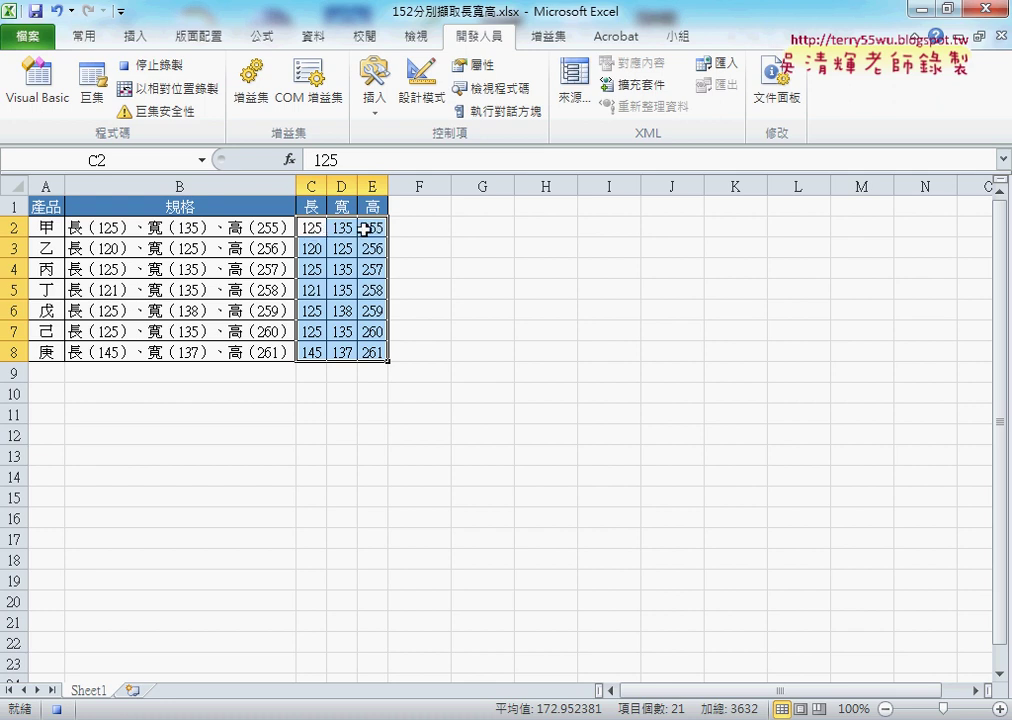
key(Delete)
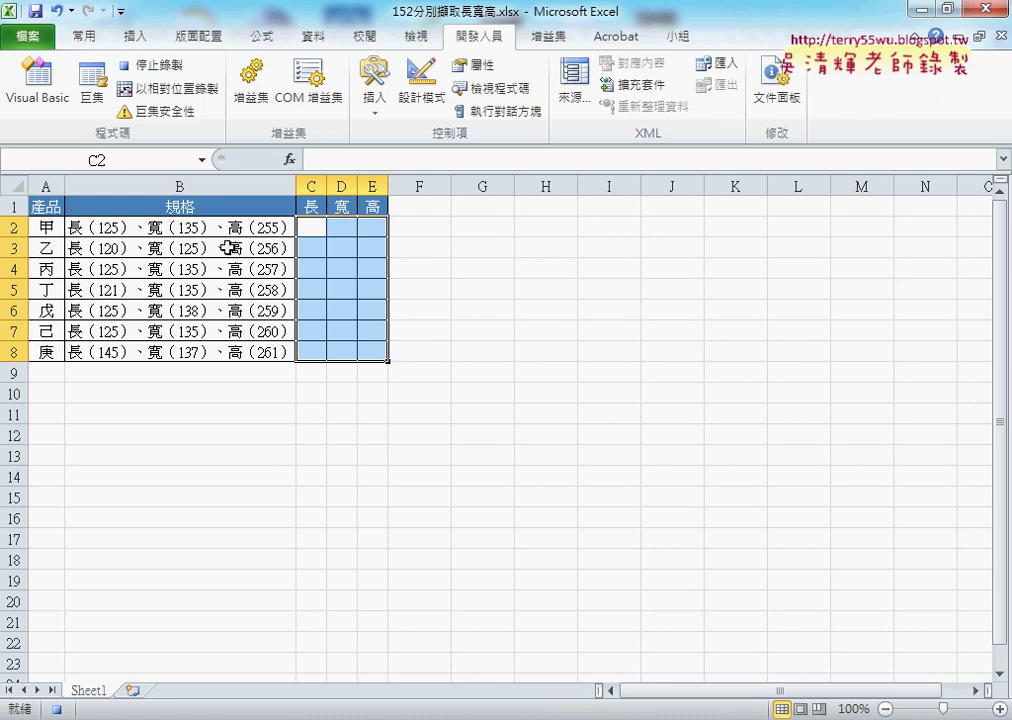
Stop recording and draw a form button over G1:H2 assigned to 資料剖析, captioned 資料剖析.
click(148, 64)
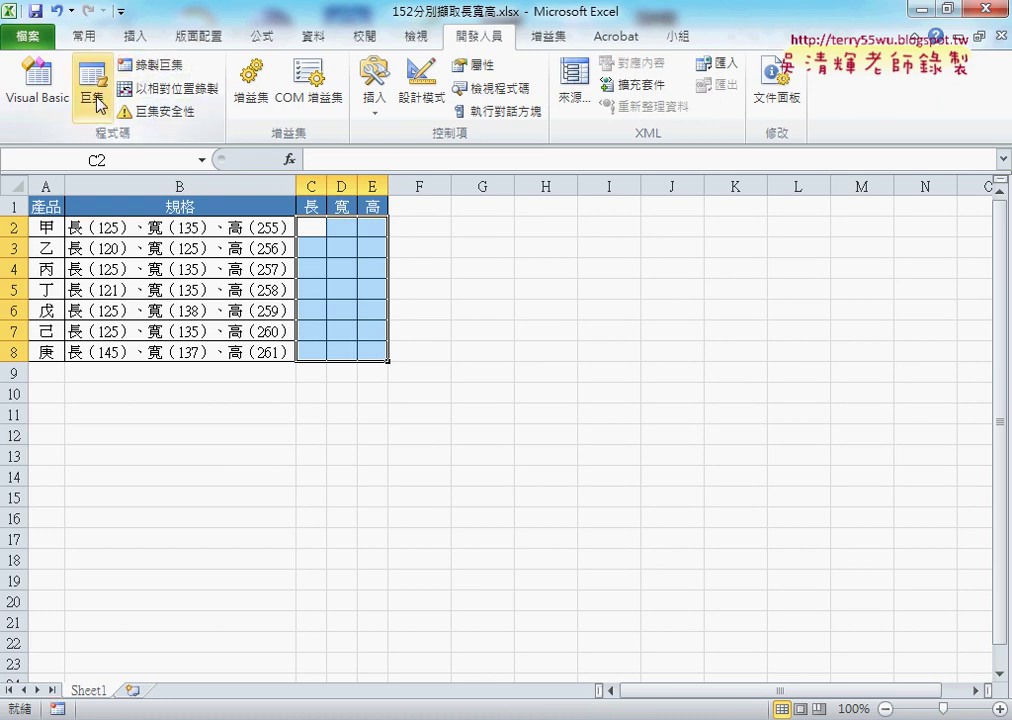
click(375, 80)
click(361, 158)
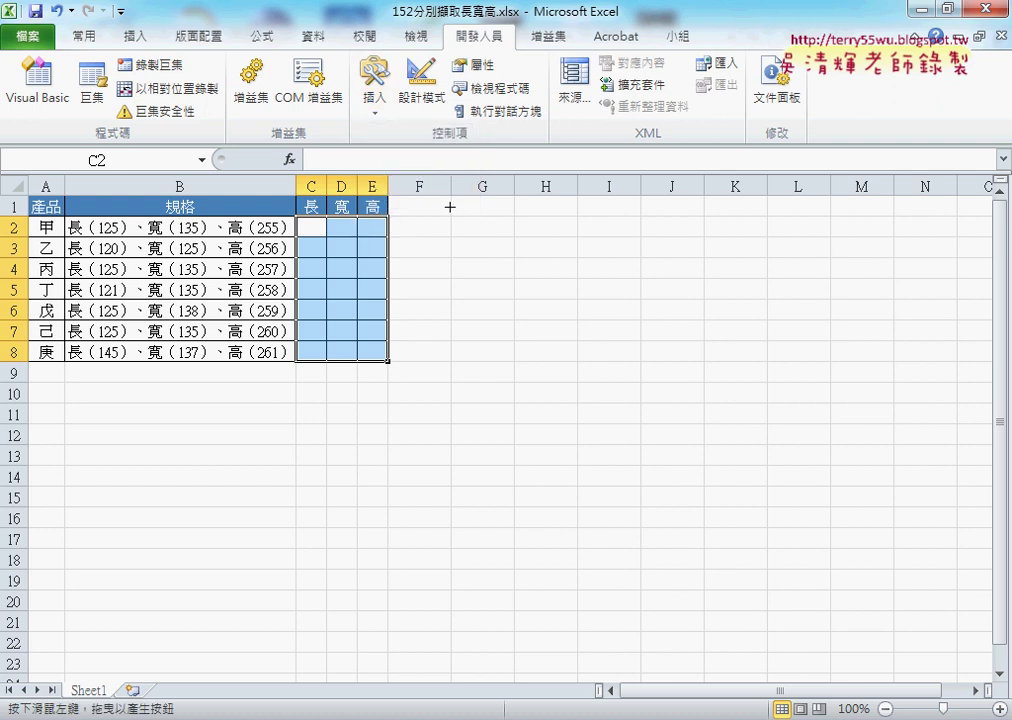
drag(450, 207, 596, 242)
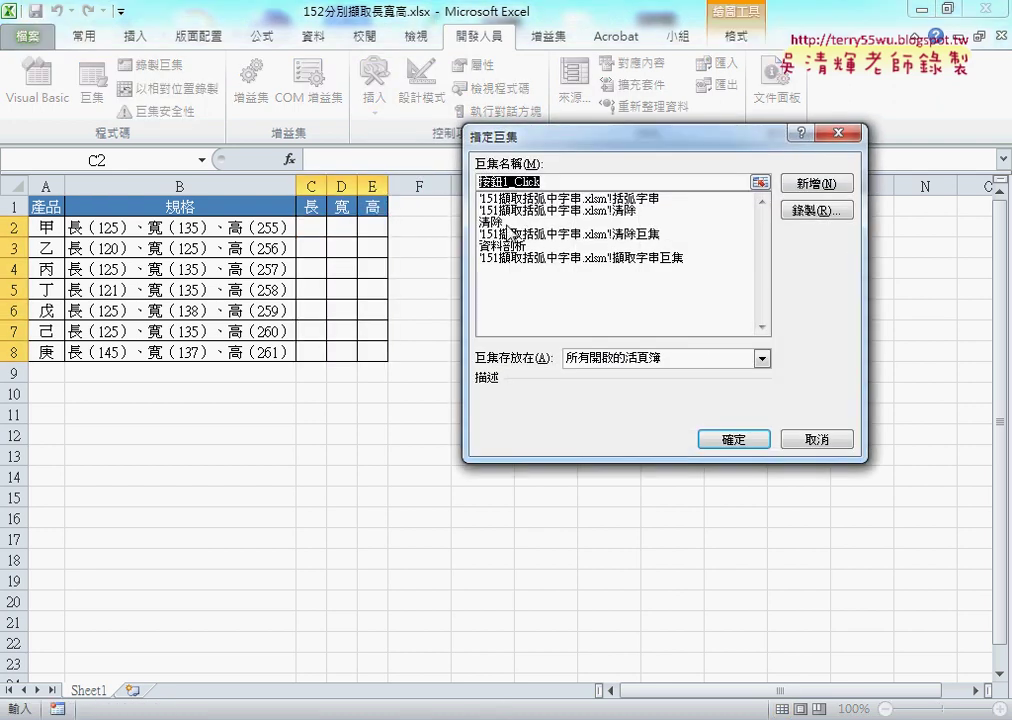
click(510, 245)
right_click(505, 183)
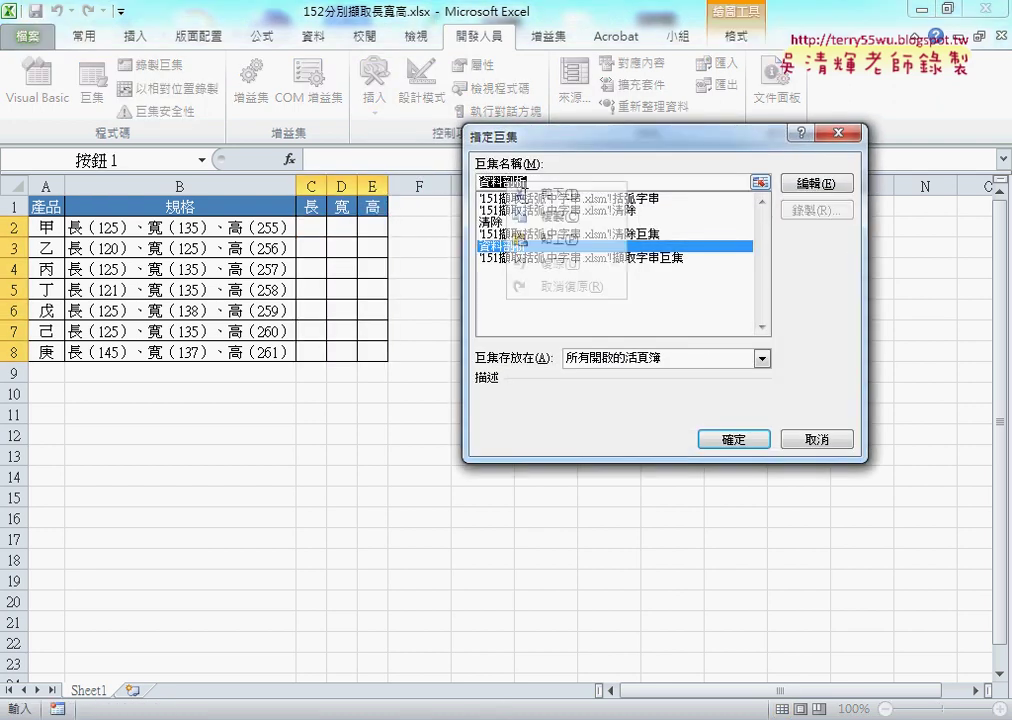
click(733, 439)
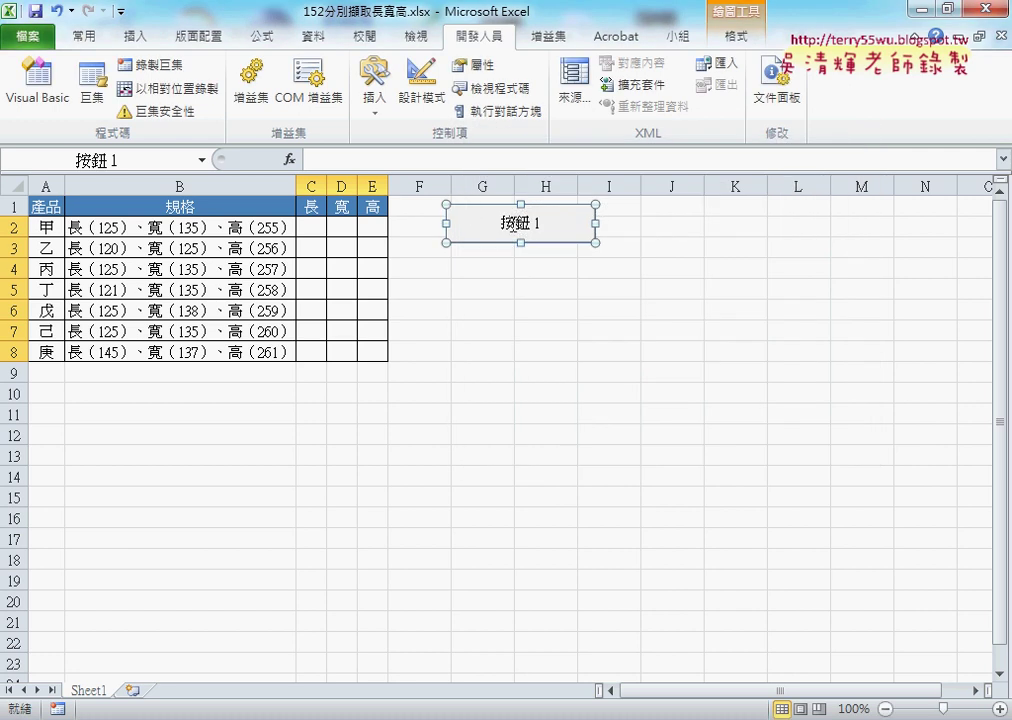
click(513, 224)
key(BackSpace)
key(BackSpace)
key(BackSpace)
key(BackSpace)
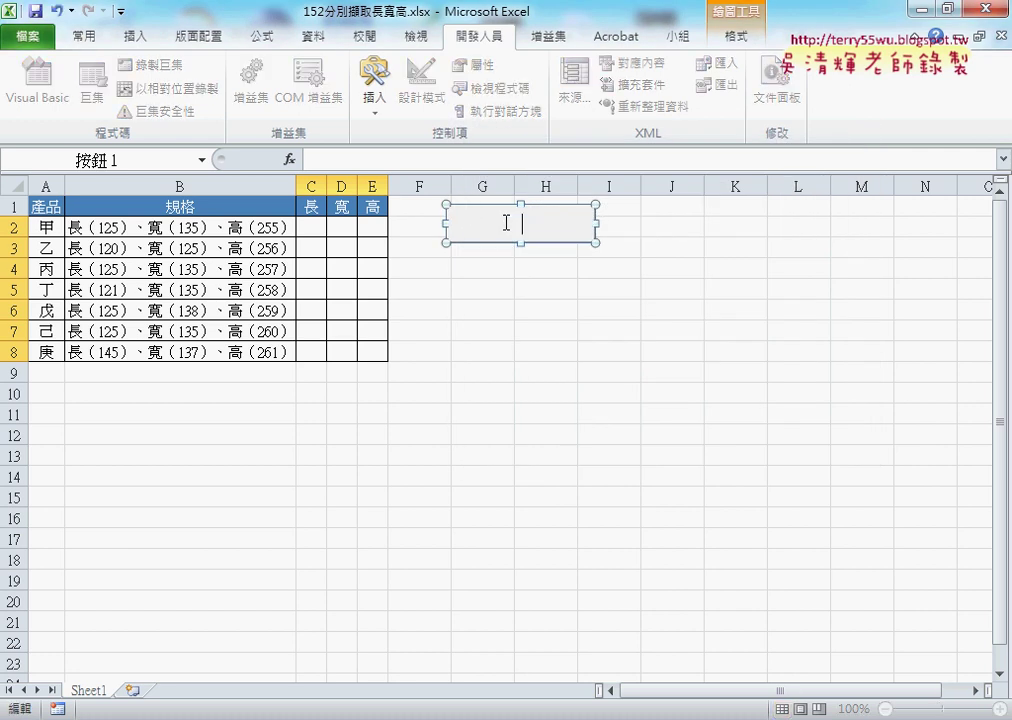
text(資料剖析)
click(496, 264)
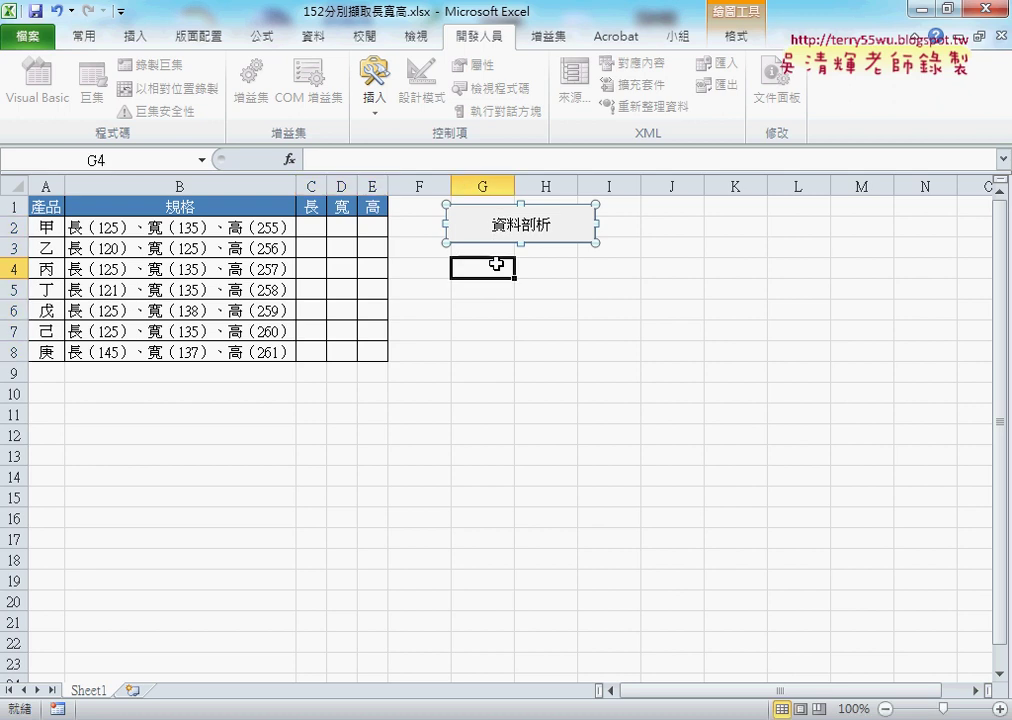
Paste a copy of the button below it and assign it the 清除 macro.
right_click(514, 229)
key(Escape)
right_click(438, 264)
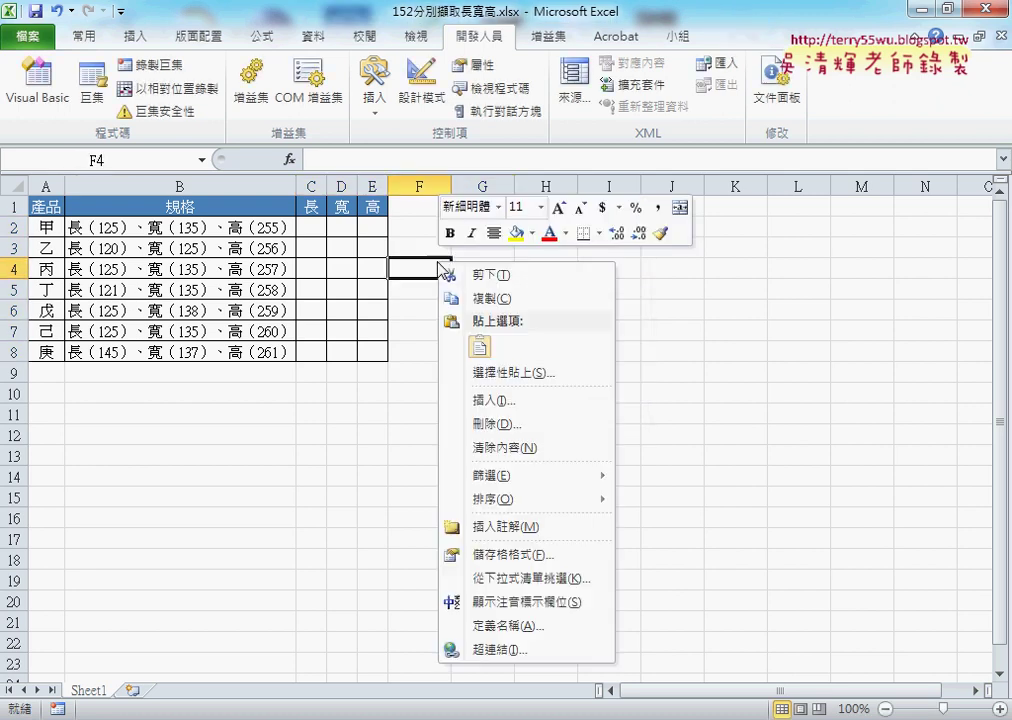
click(480, 346)
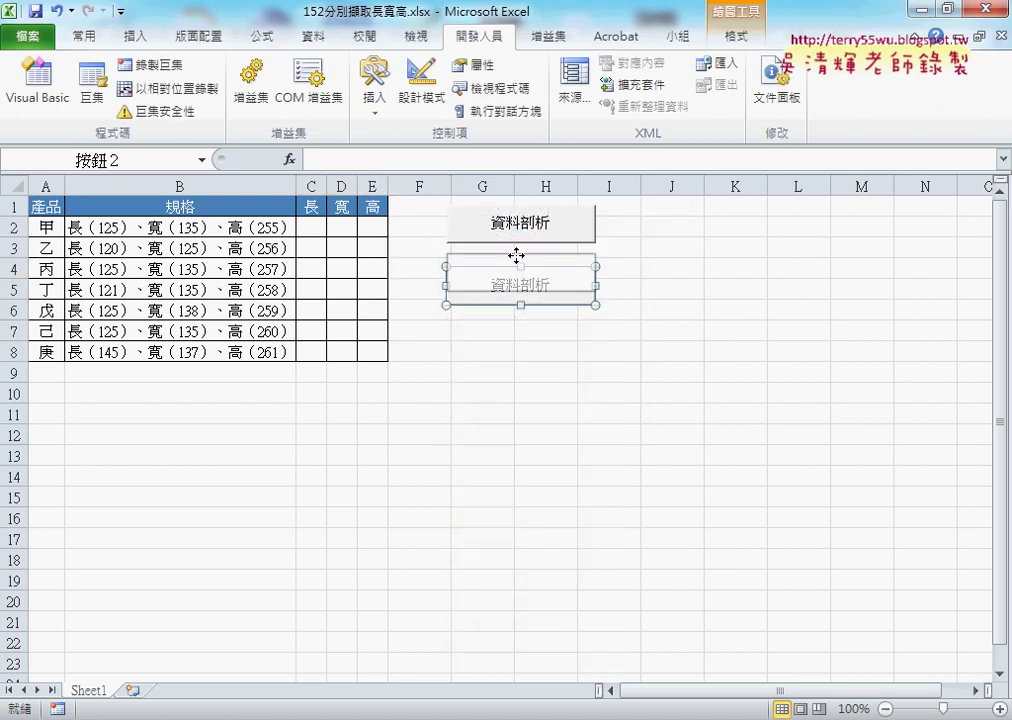
right_click(516, 256)
click(510, 481)
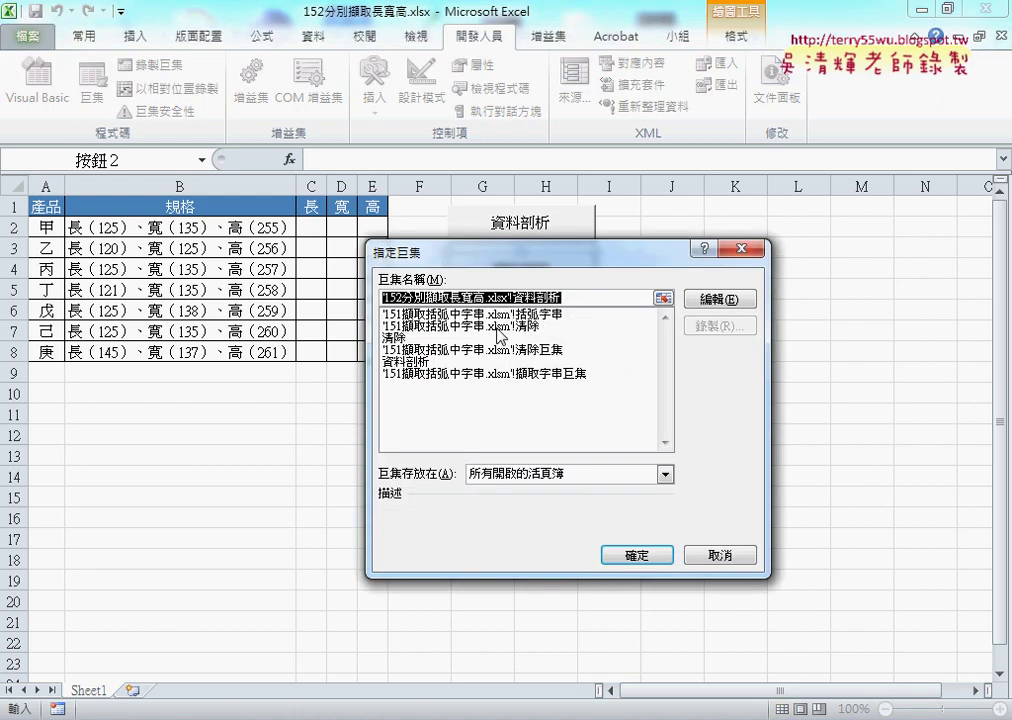
click(497, 338)
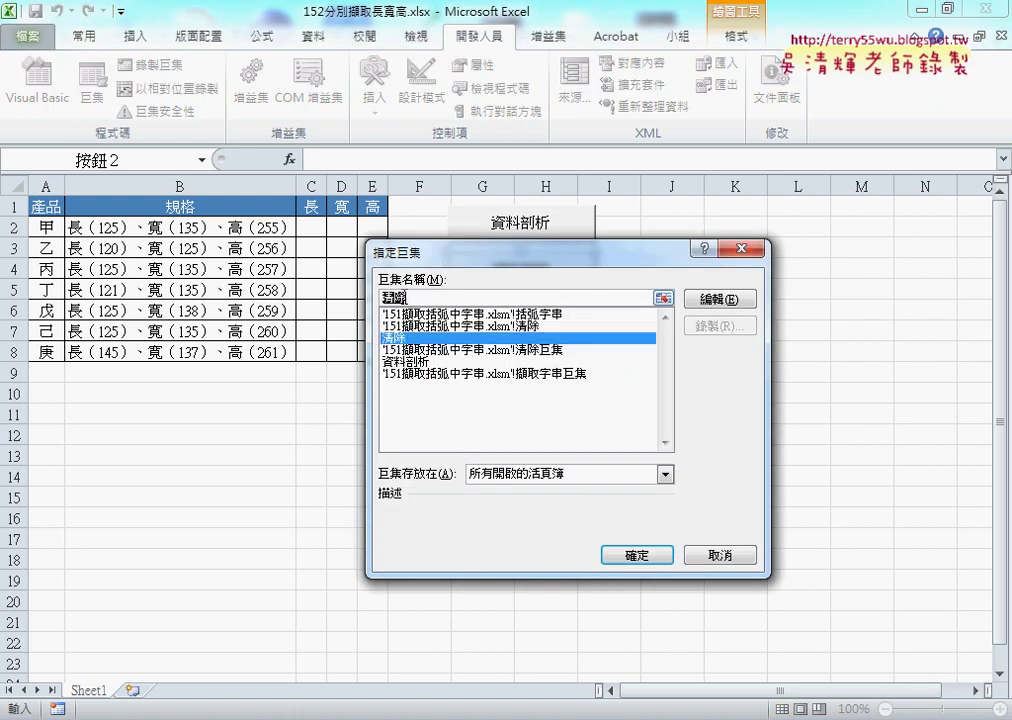
right_click(490, 298)
click(520, 334)
click(650, 554)
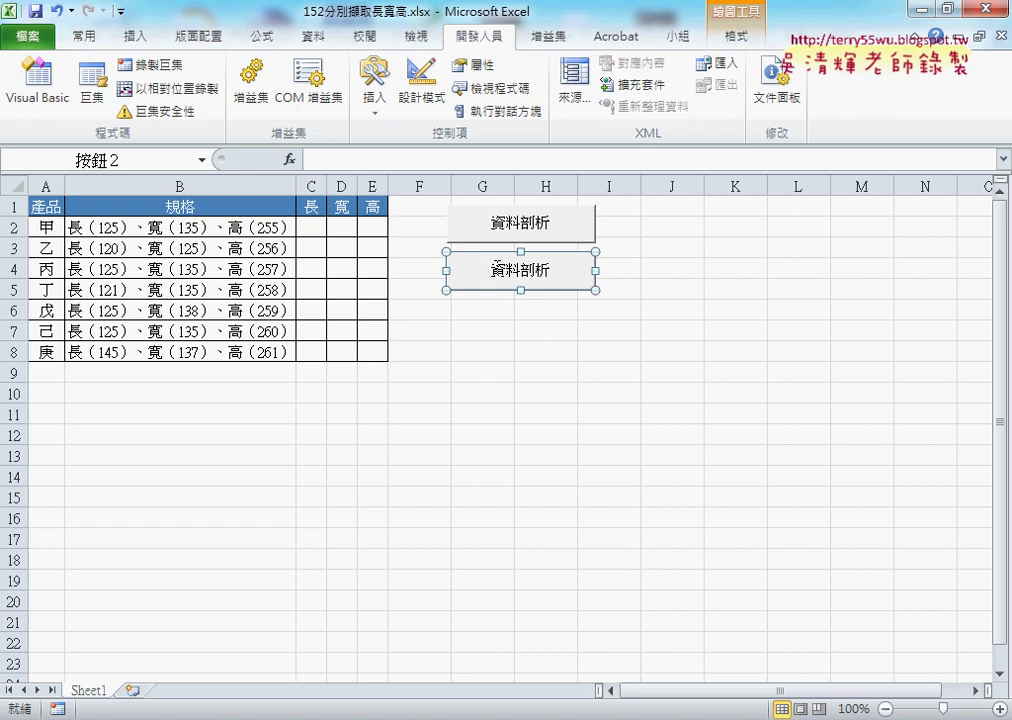
Caption the second button 清除, then test the 資料剖析 button.
click(500, 268)
key(BackSpace)
key(Delete)
key(Delete)
key(Delete)
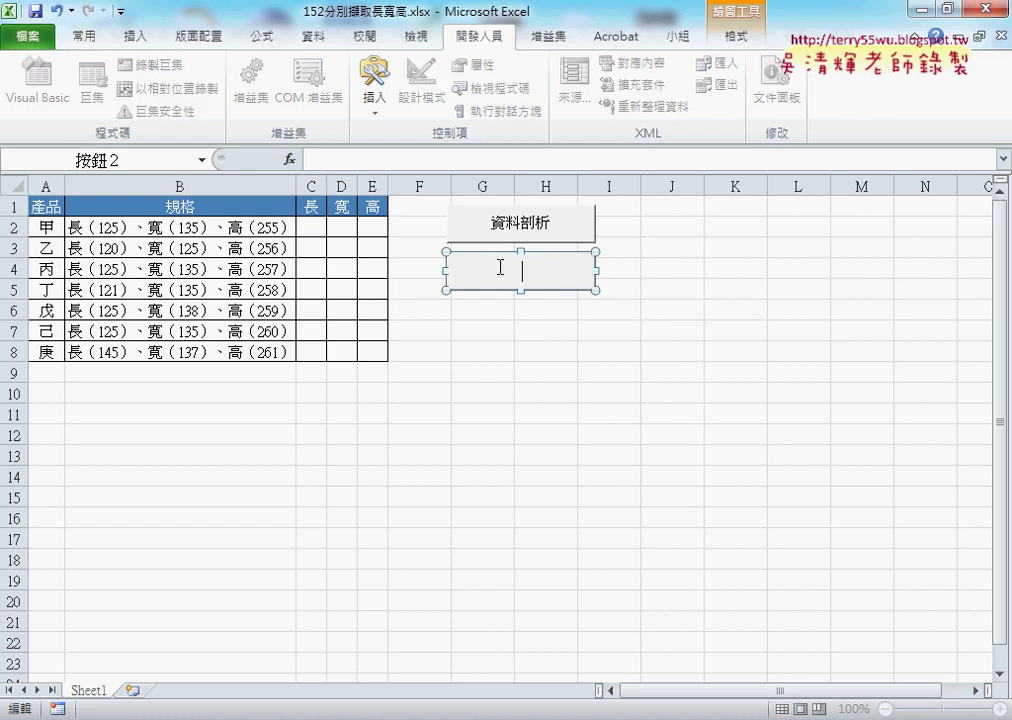
text(清除)
click(535, 371)
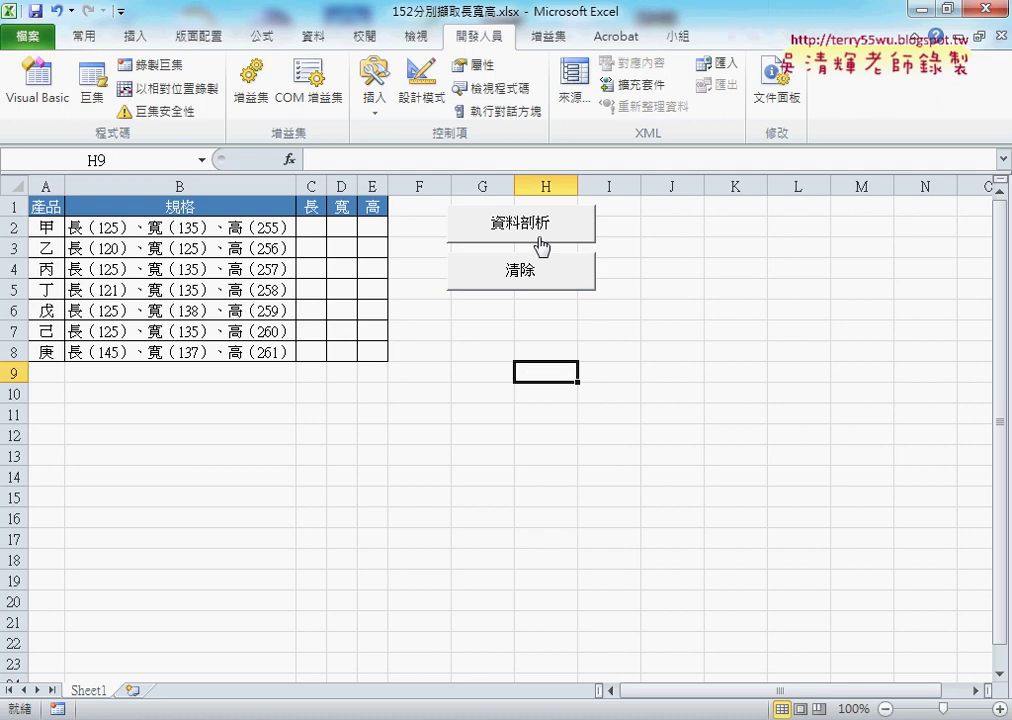
click(536, 232)
click(465, 416)
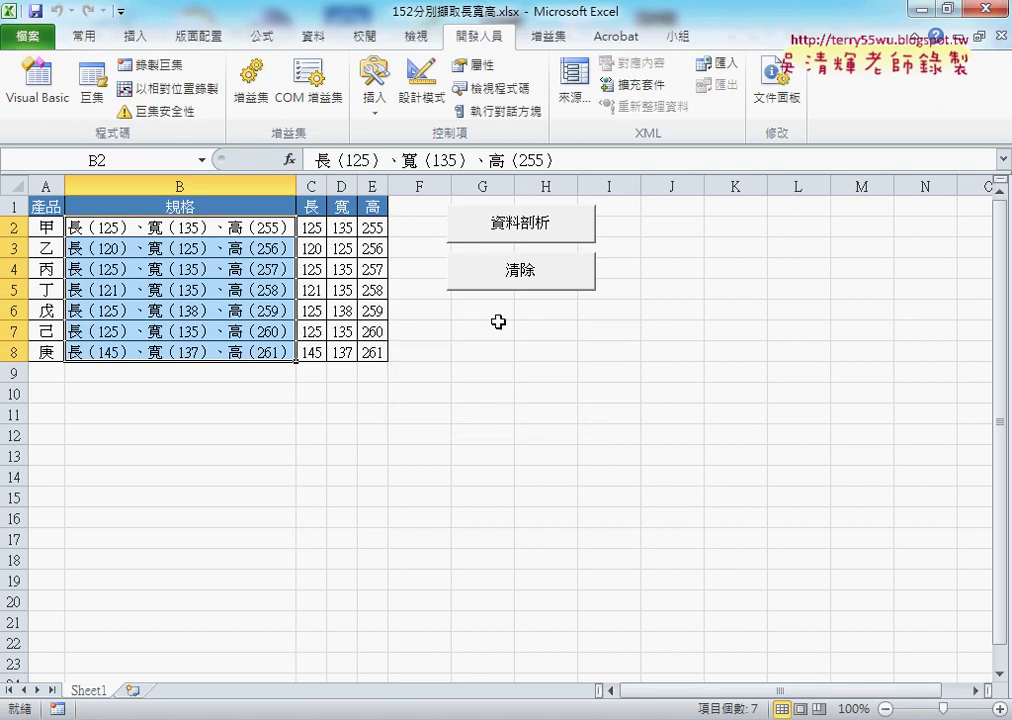
click(520, 271)
click(523, 227)
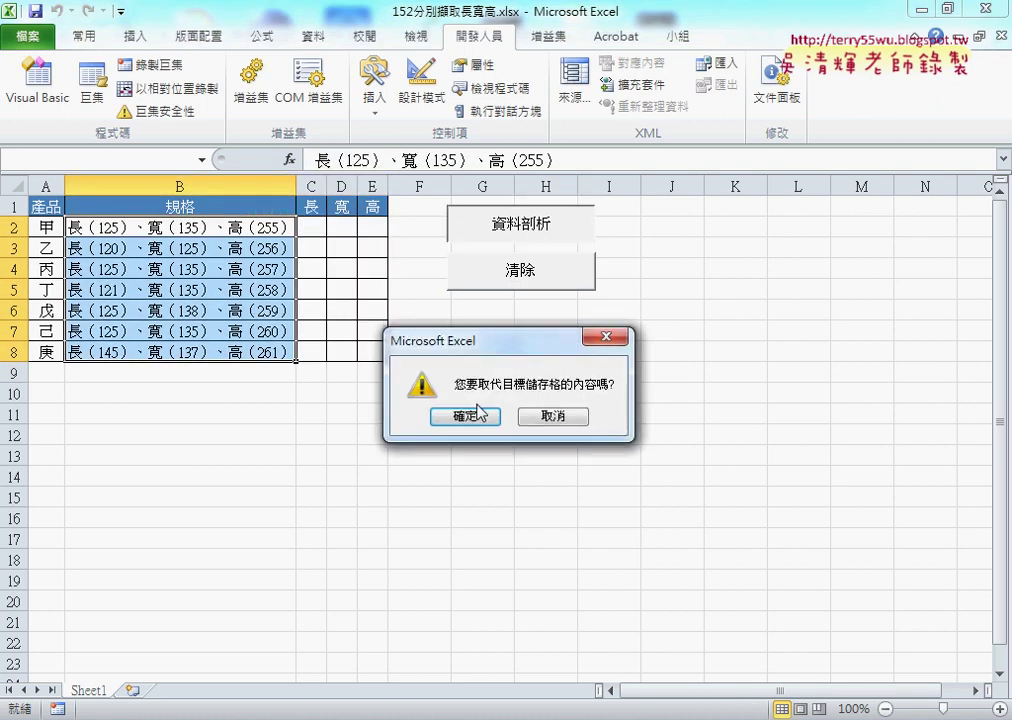
click(466, 417)
click(520, 288)
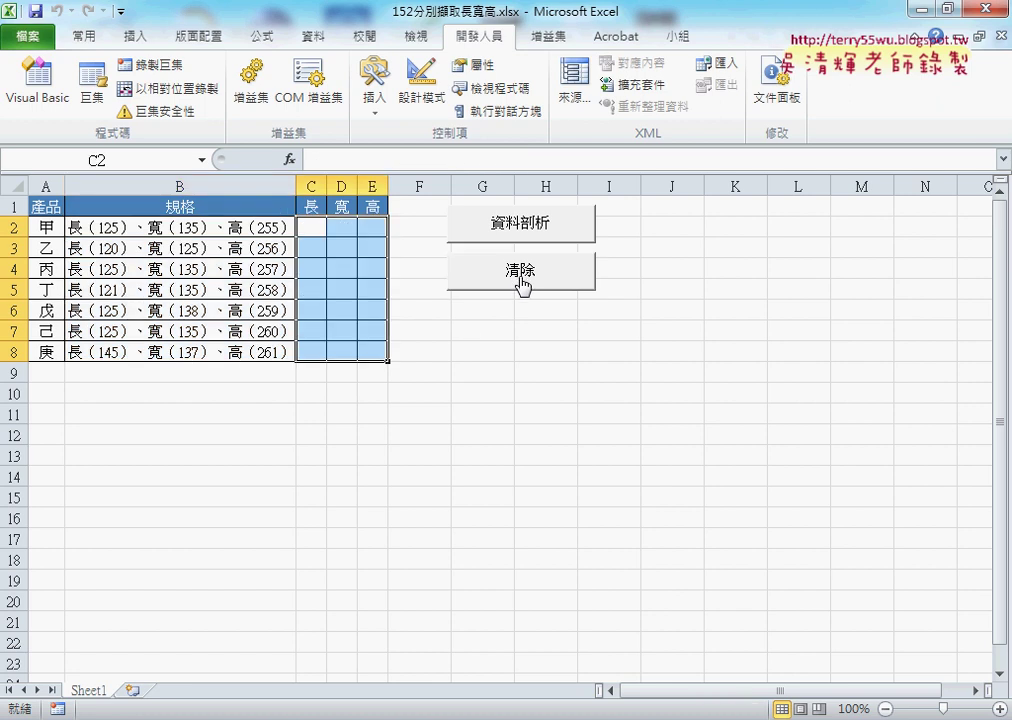